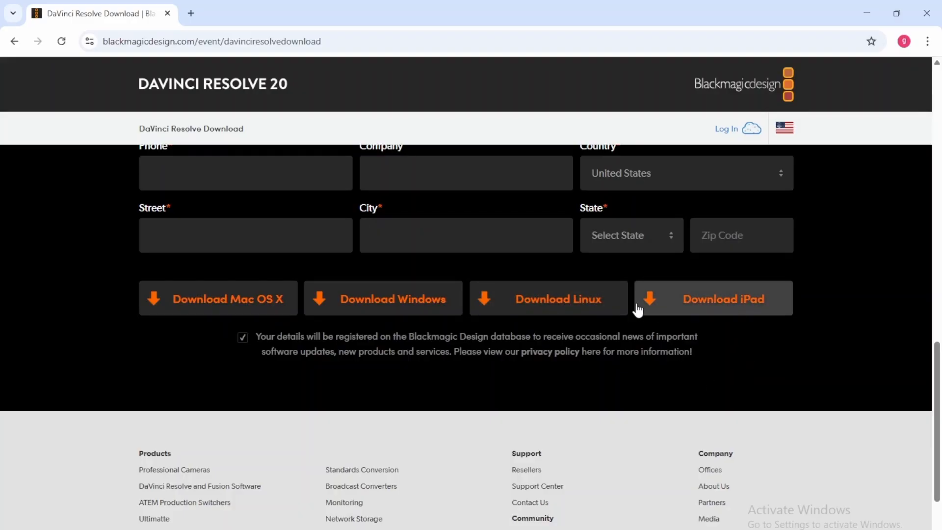
- Request the Windows download of DaVinci Resolve and fill in the first and last name in the registration form
click(401, 308)
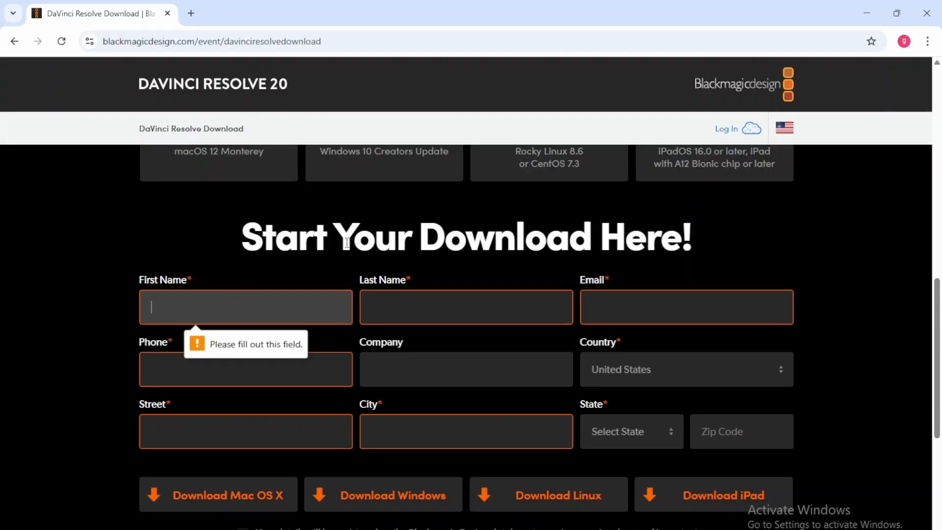
drag(274, 230, 688, 234)
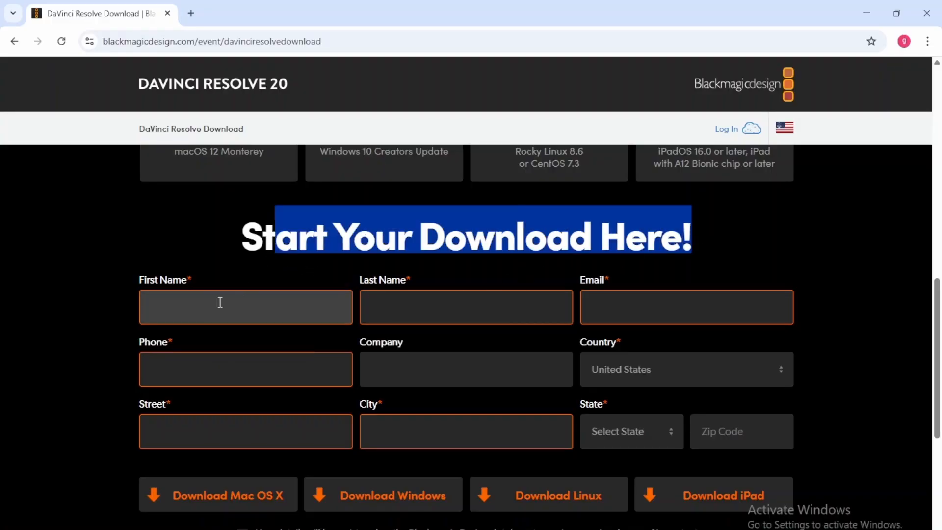
click(206, 314)
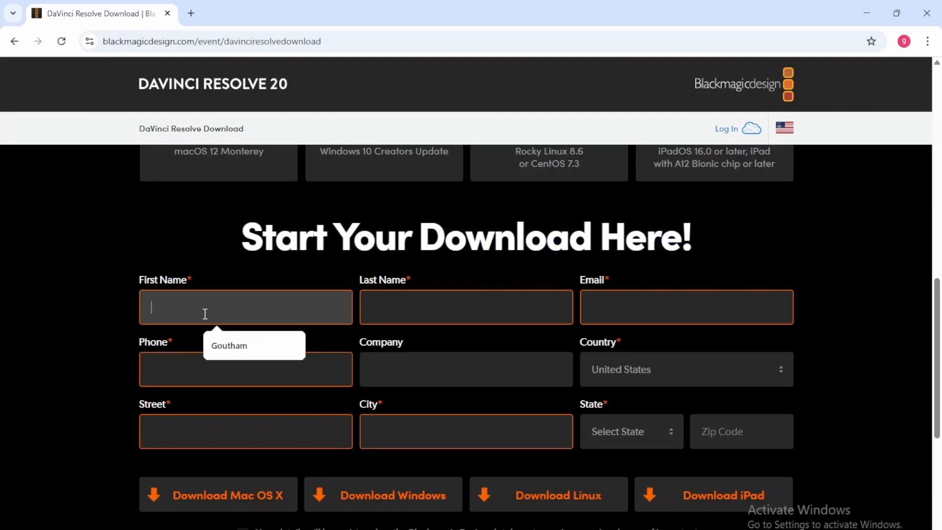
click(261, 342)
click(452, 305)
click(501, 343)
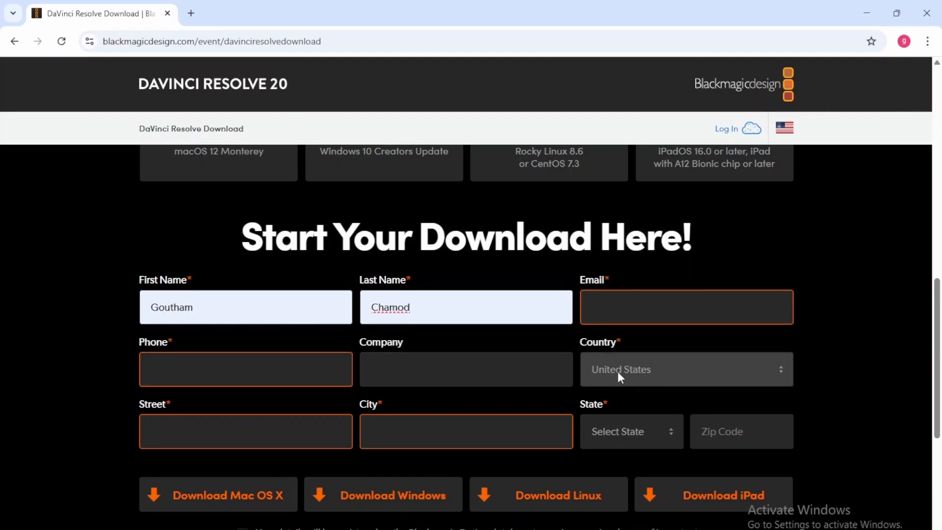
scroll(271, 399, down, 1)
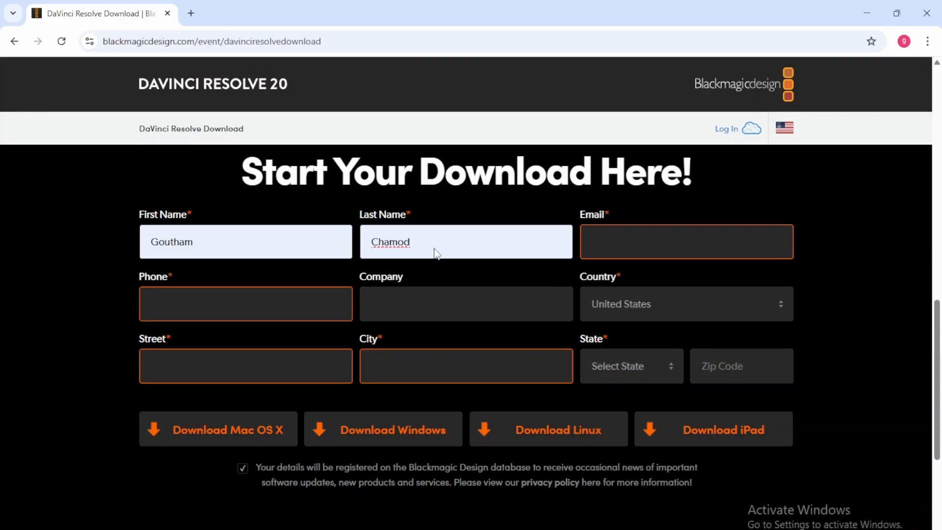
click(191, 14)
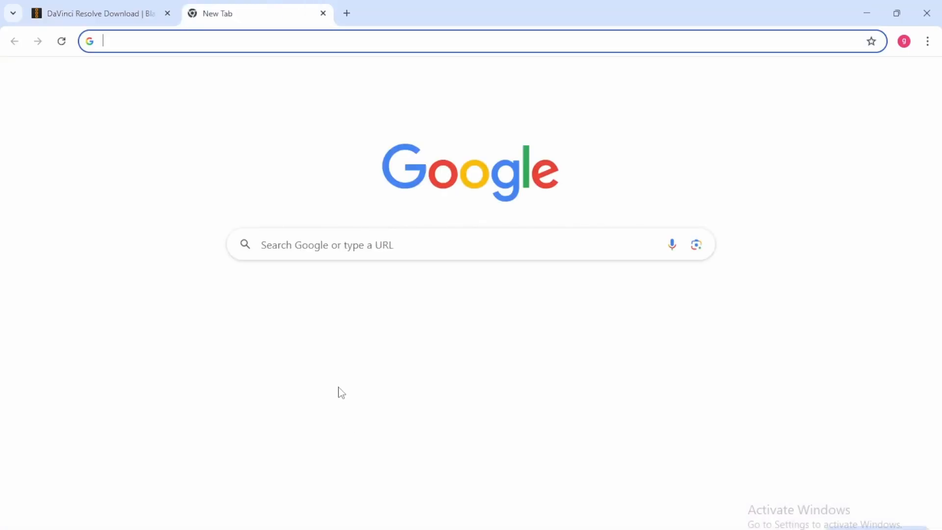
click(307, 250)
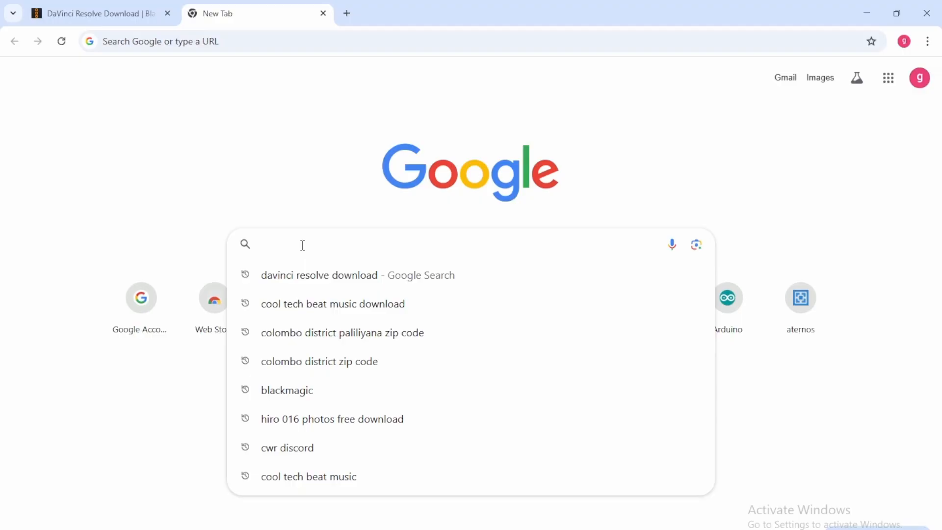
click(323, 13)
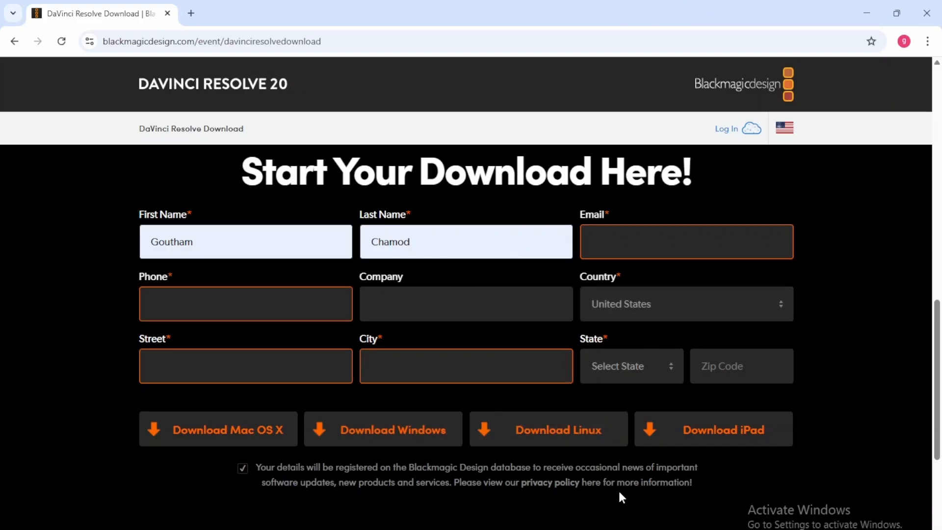
- Leave the browser, launch DaVinci Resolve from the desktop and open the Untitled Project
click(869, 7)
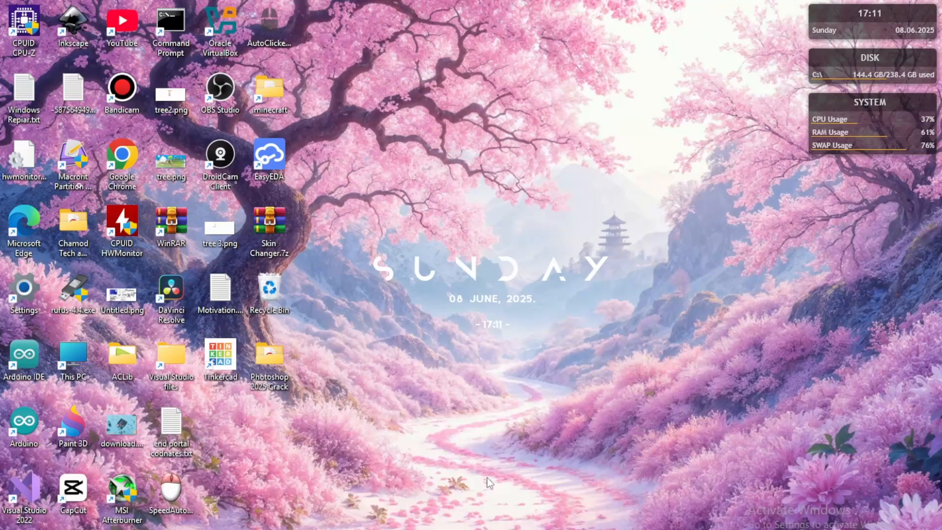
double_click(171, 299)
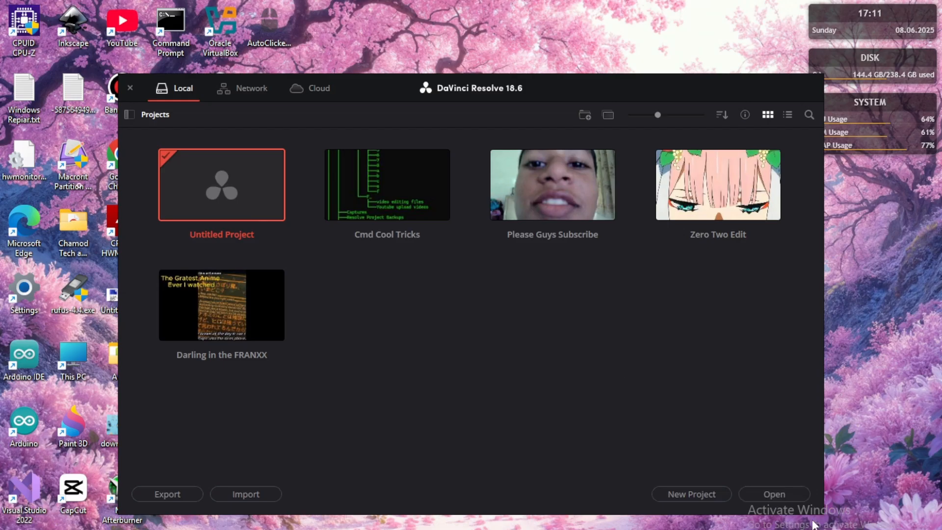
click(785, 496)
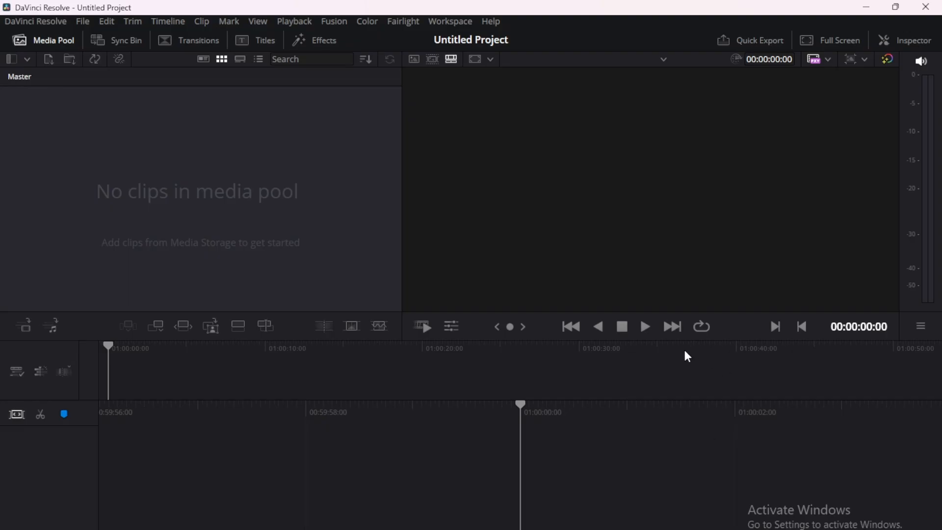
- Import the video 2711145-uhd_3840_2160_24fps.mp4 from the Downloads folder into the media pool
right_click(270, 165)
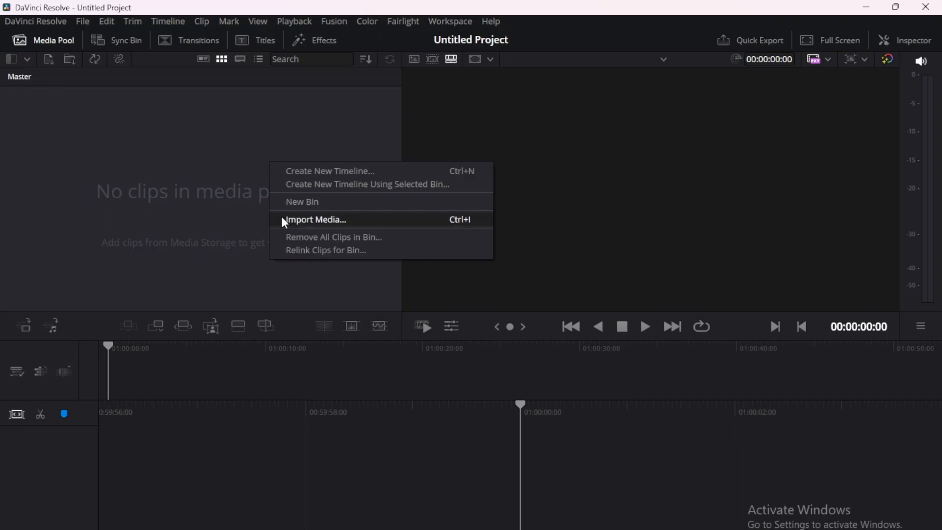
click(301, 224)
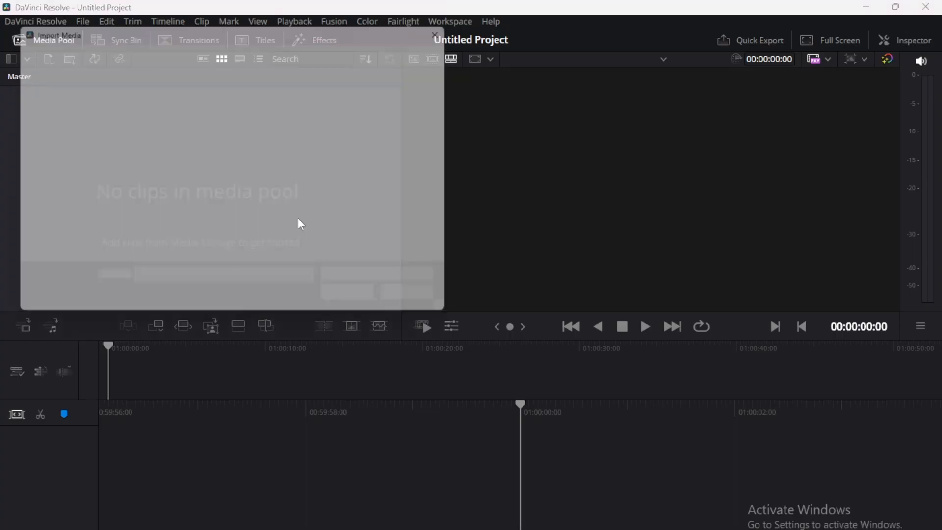
click(163, 157)
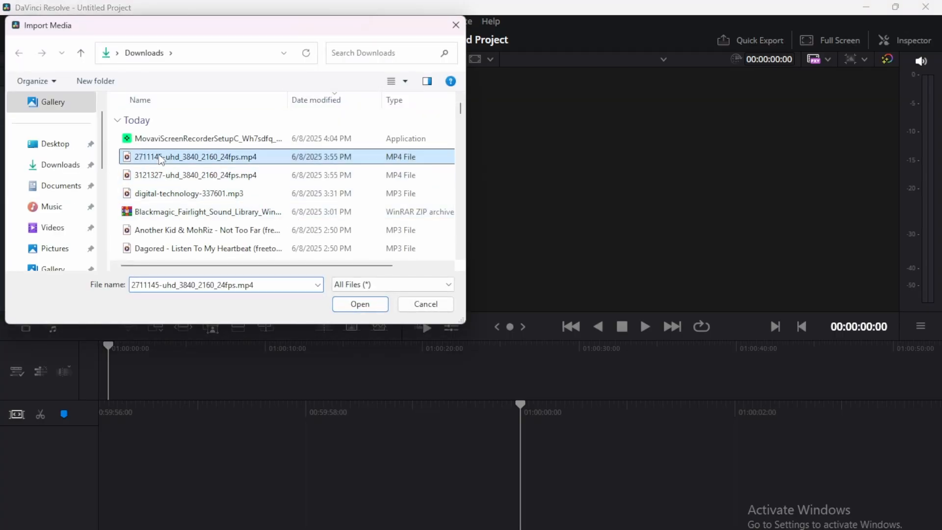
click(363, 305)
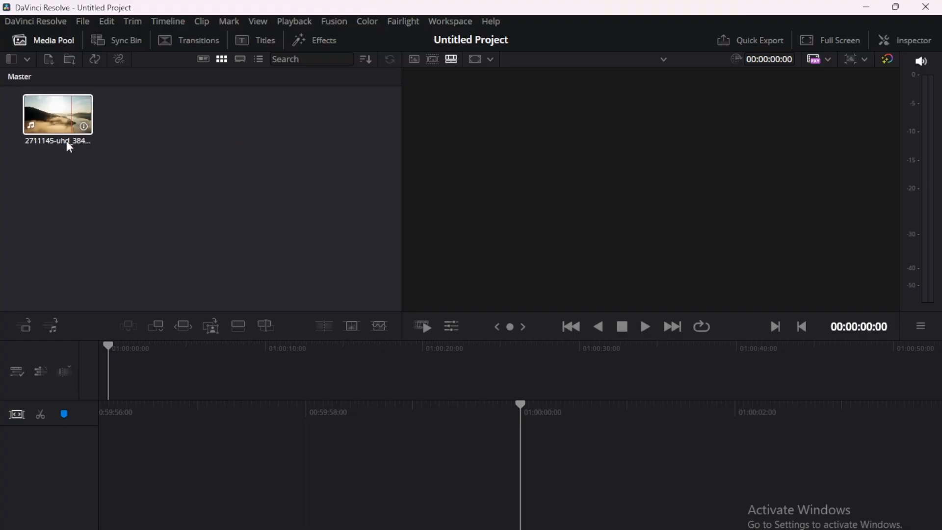
- Import the video 3121327-uhd_3840_2160_24fps.mp4 from the Downloads folder into the media pool
right_click(214, 160)
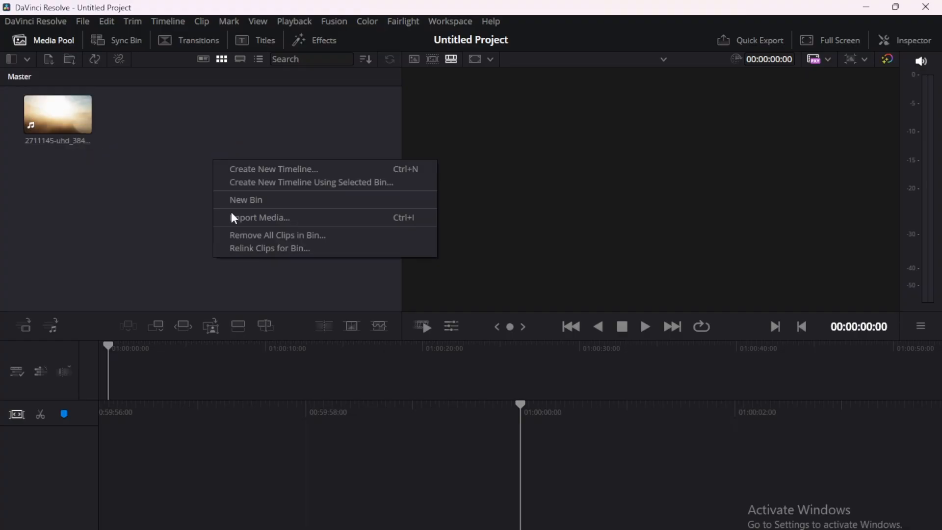
click(233, 218)
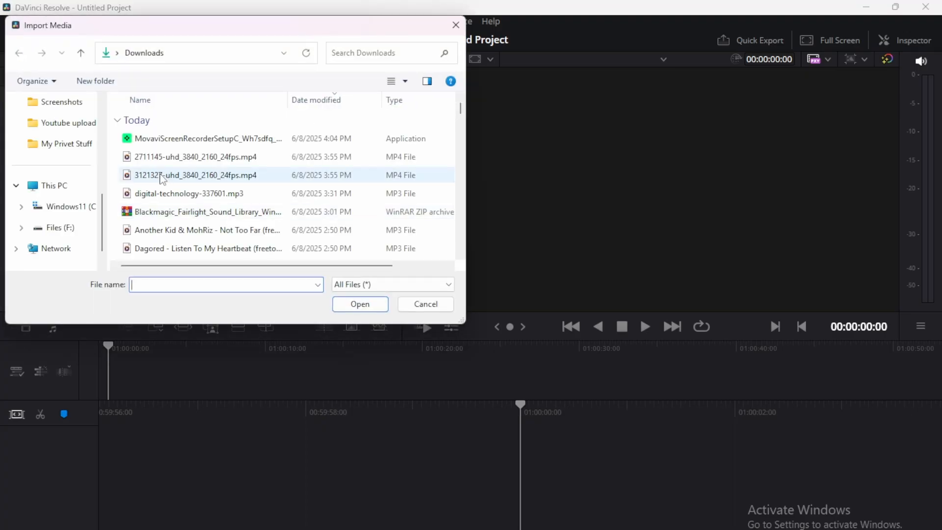
click(162, 180)
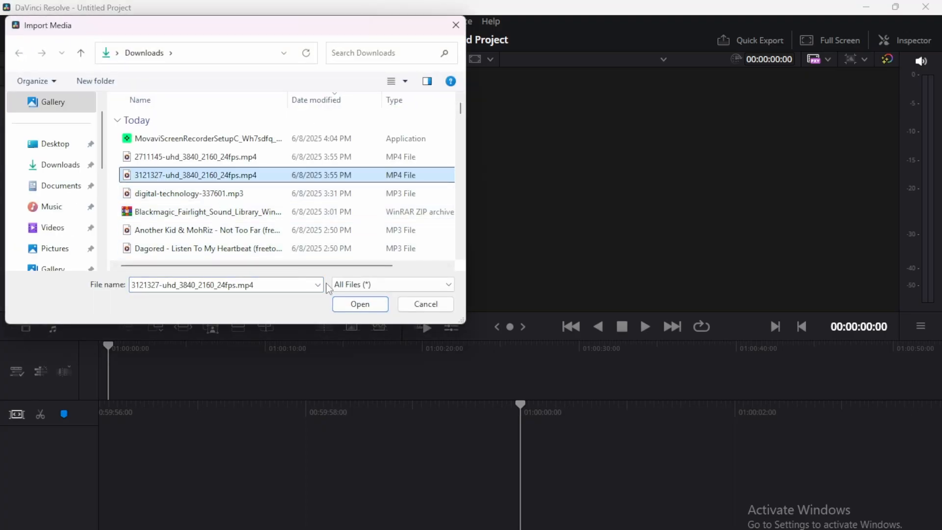
click(343, 300)
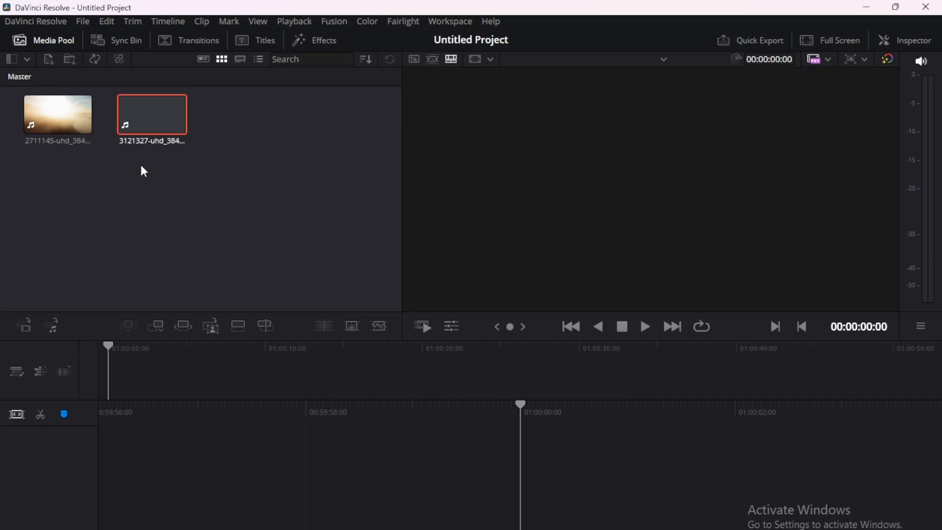
- Place the 3121327 clip at the start of the timeline and add the 2711145 clip directly after it
drag(152, 118, 528, 438)
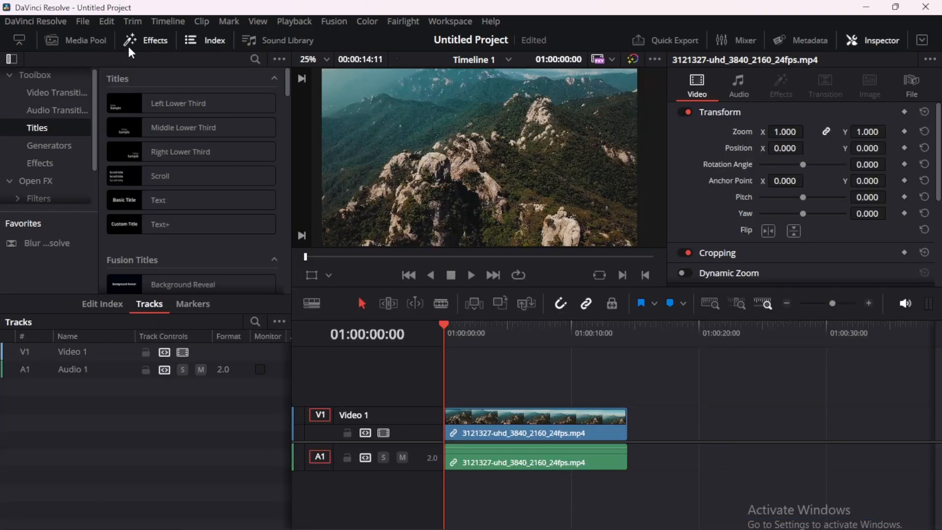
click(129, 44)
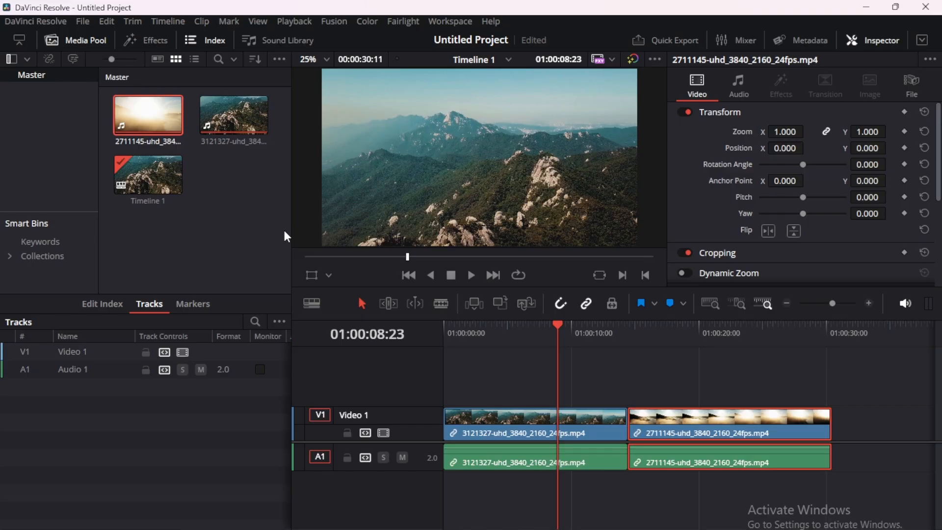
- Add a basic Text title on a new video track from the timeline's start and extend it to the second clip's end
click(142, 35)
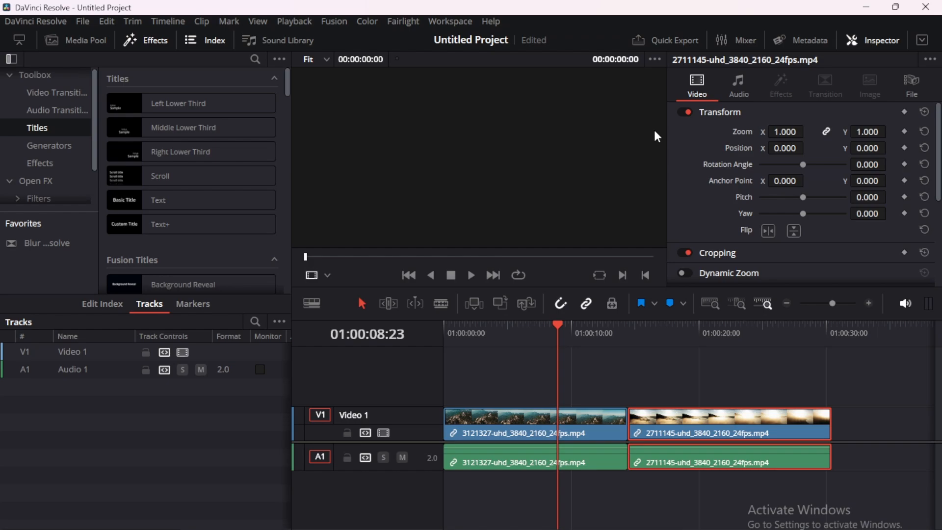
click(852, 40)
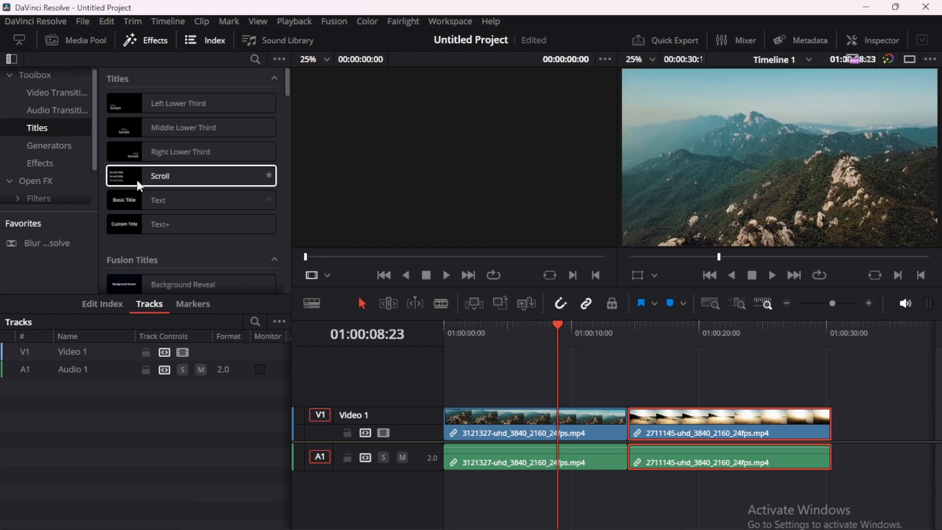
drag(140, 199, 454, 400)
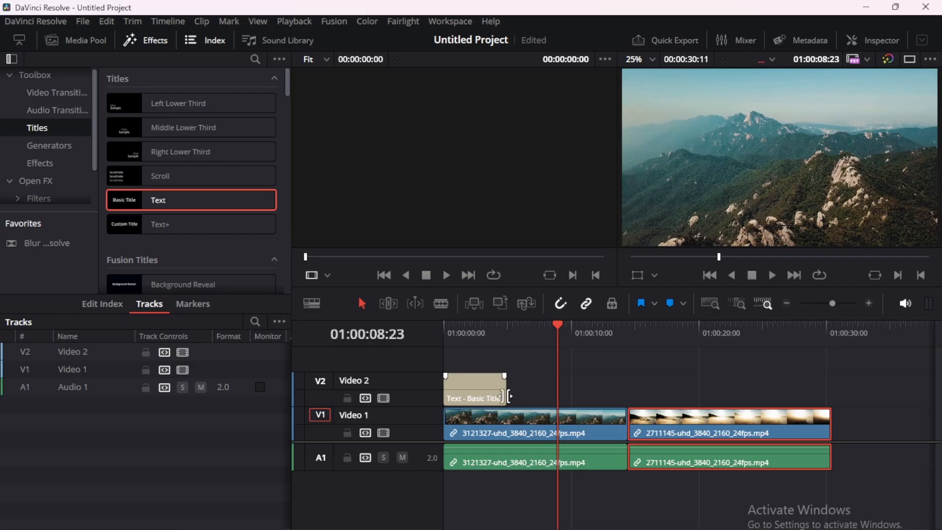
drag(505, 396, 833, 392)
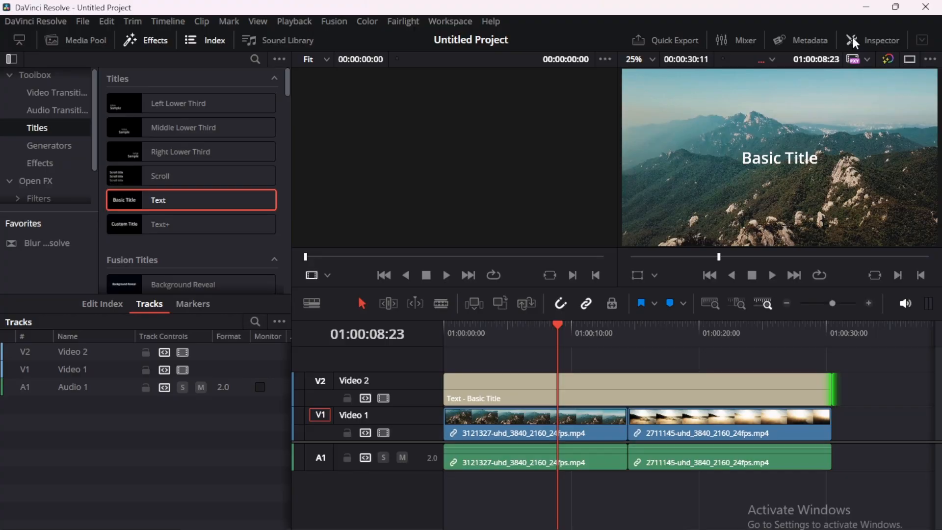
- Replace the title clip's text with "Mountian View"
click(852, 37)
click(675, 378)
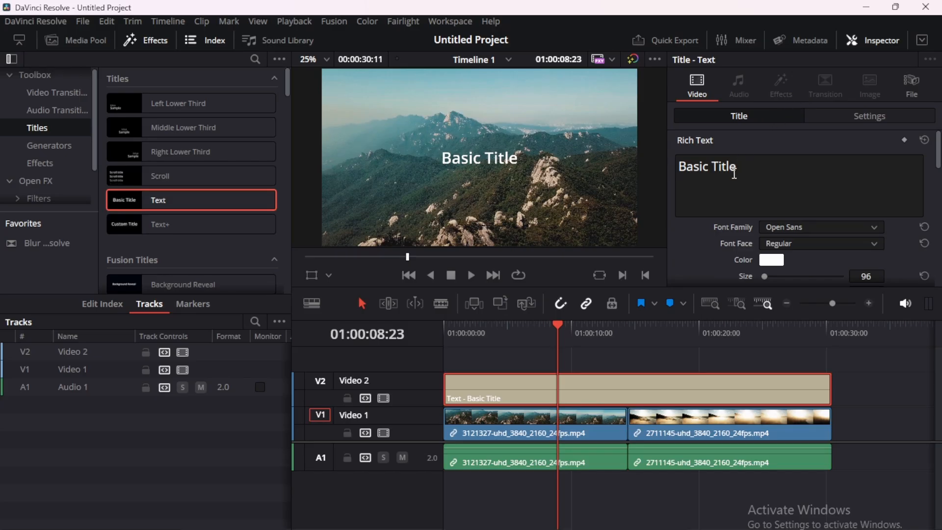
click(741, 169)
key(BackSpace)
key(BackSpace)
key(BackSpace)
key(BackSpace)
key(BackSpace)
key(BackSpace)
key(BackSpace)
key(BackSpace)
key(BackSpace)
key(BackSpace)
key(BackSpace)
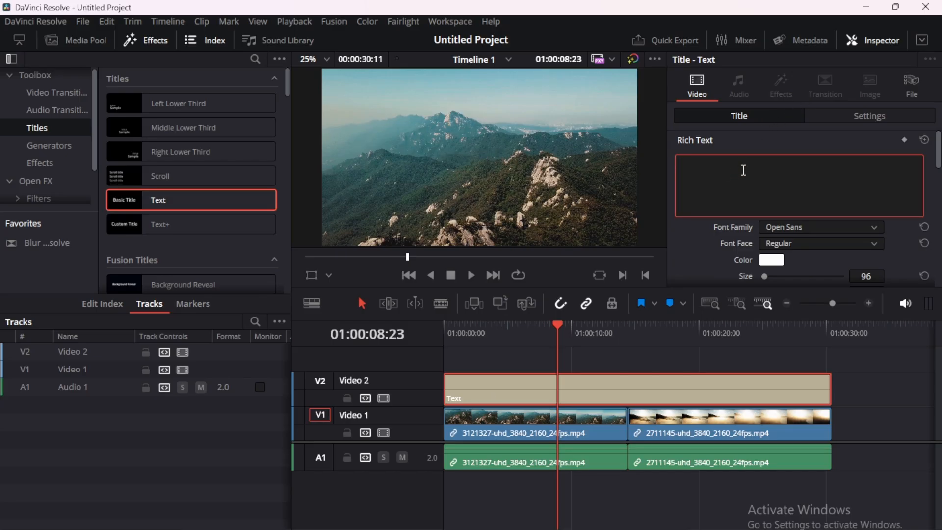
text(Mo)
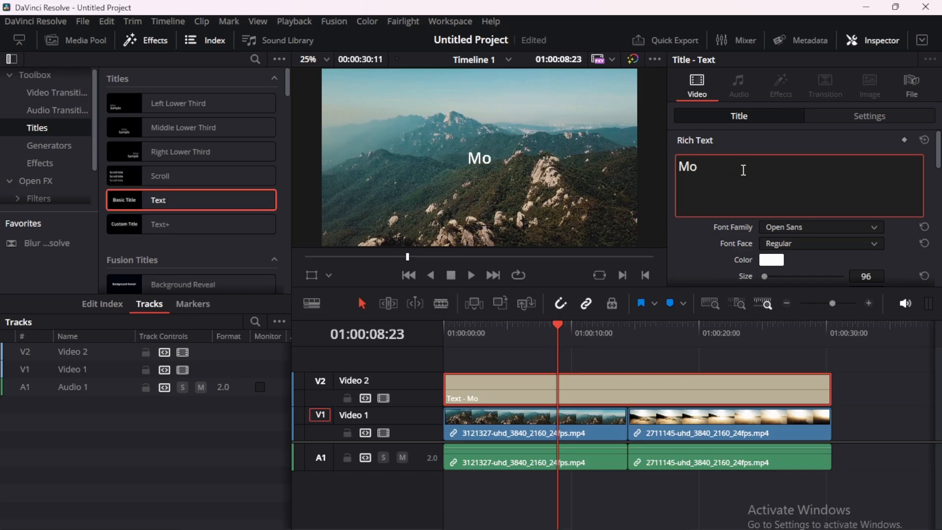
text(untian)
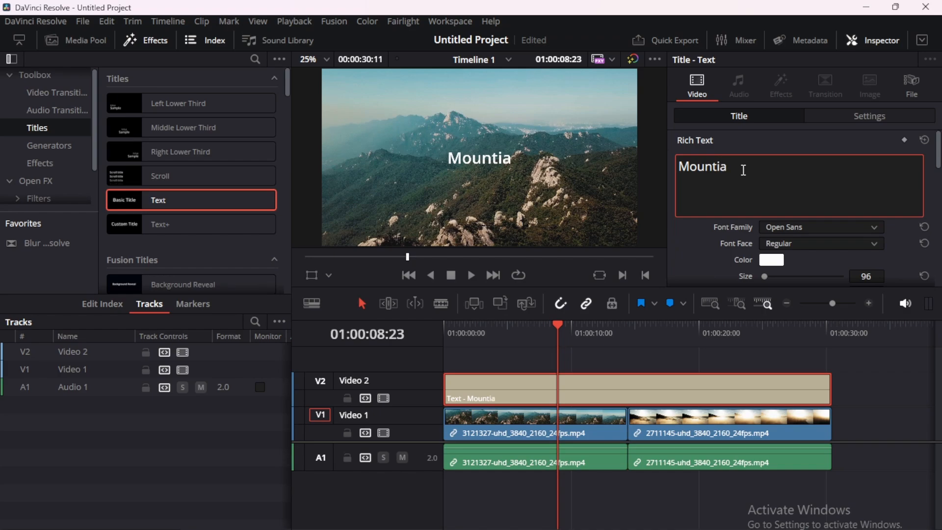
text(View)
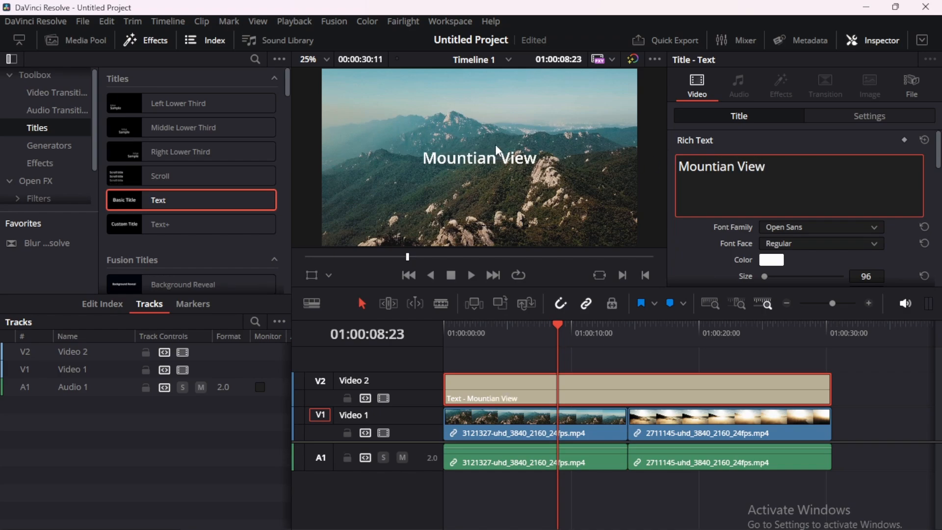
- Move the title to the upper-left corner of the video frame, about X 430, Y 972, and set its colour to red
click(461, 157)
drag(459, 154, 389, 80)
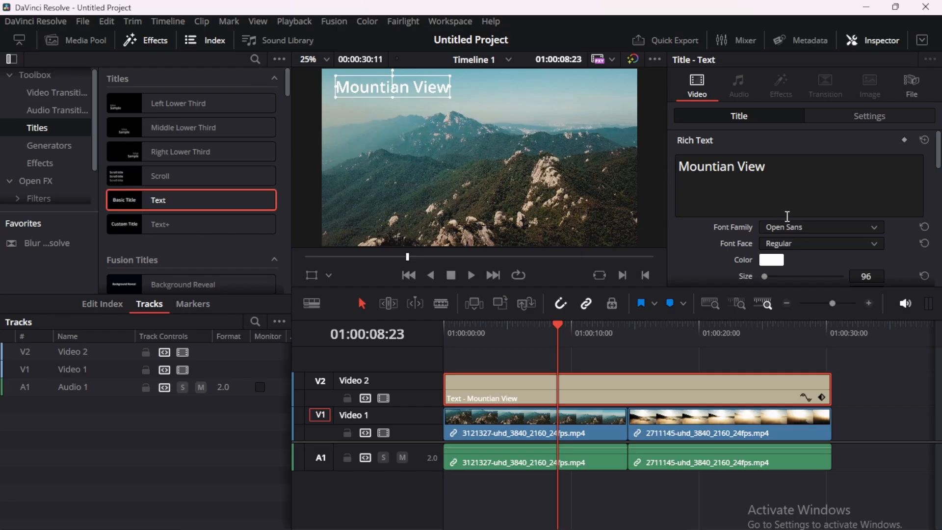
scroll(777, 217, down, 1)
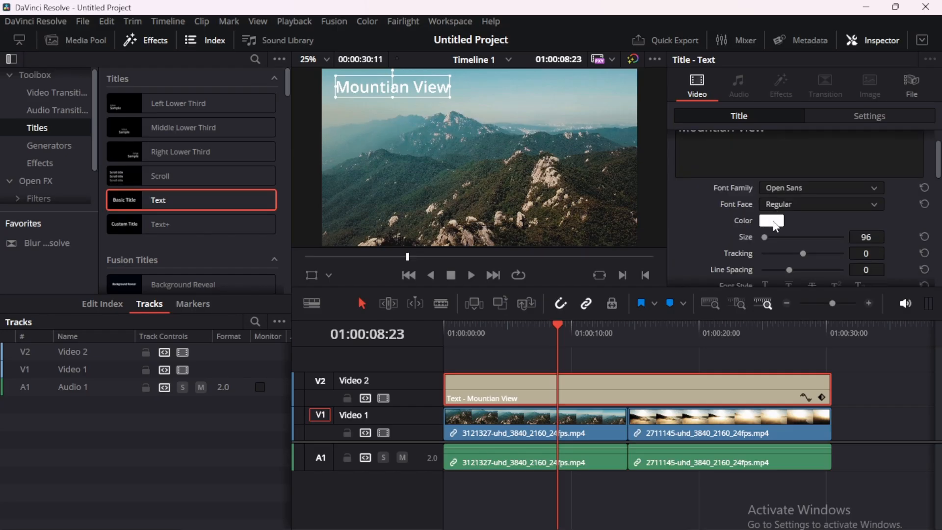
click(771, 221)
drag(474, 198, 449, 163)
click(613, 392)
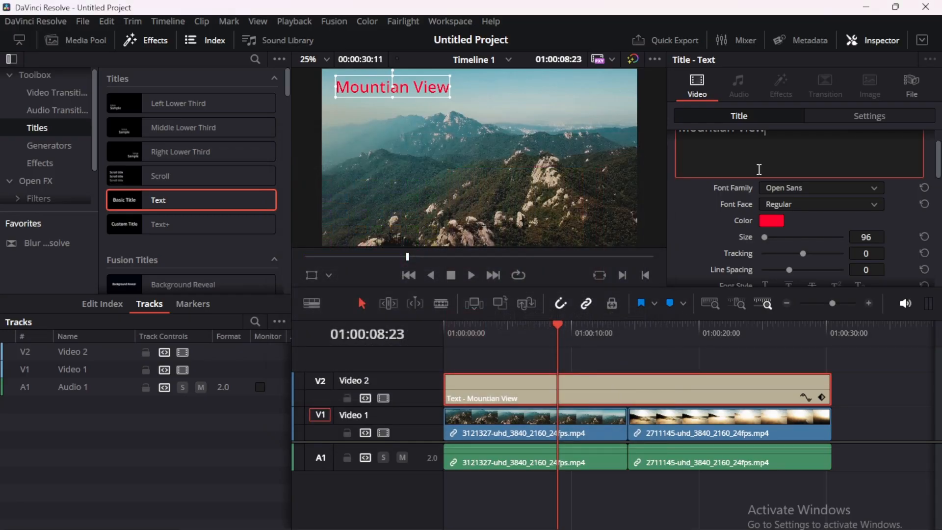
- Examine the title's remaining text options and its clip settings, including Dynamic Zoom, Composite and Opacity
scroll(743, 184, down, 2)
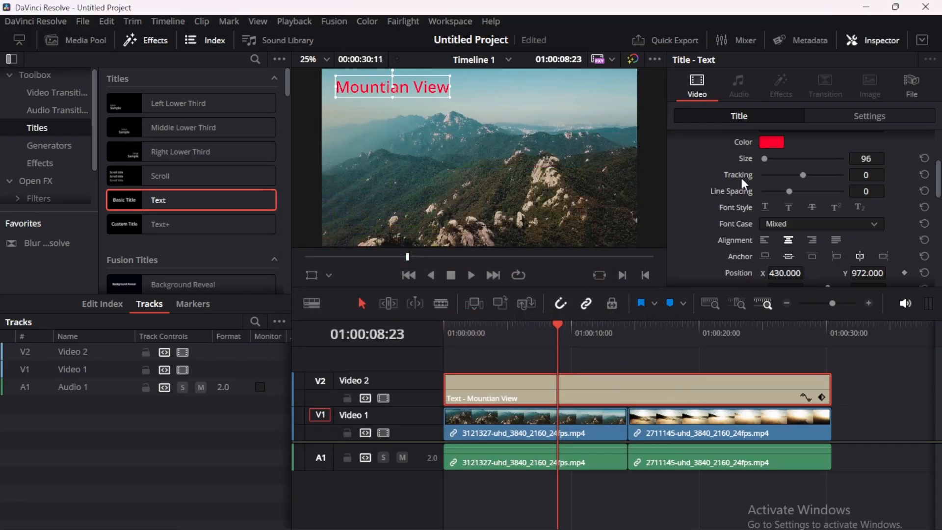
click(770, 221)
click(750, 221)
click(832, 116)
scroll(736, 186, down, 3)
scroll(722, 192, down, 4)
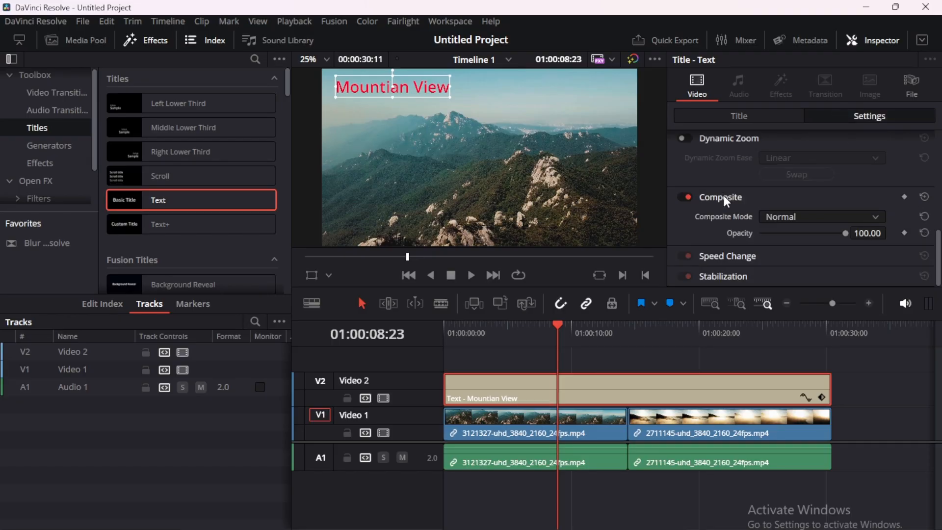
- Examine the title presets and the video transitions available in the effects library
scroll(723, 195, up, 3)
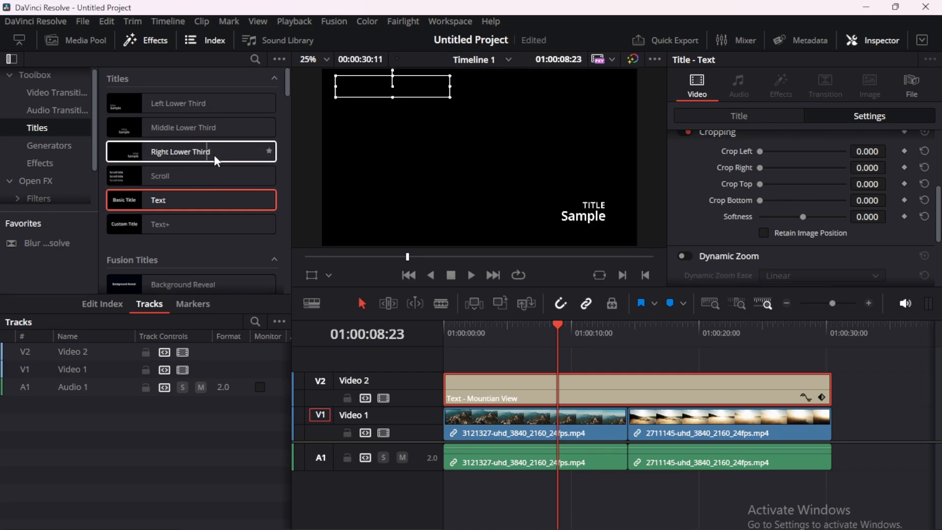
scroll(212, 158, down, 3)
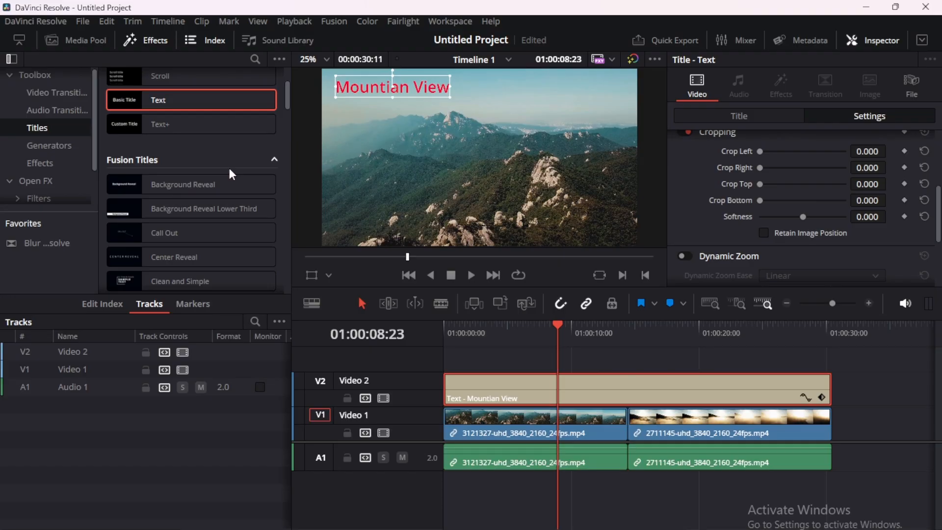
click(45, 96)
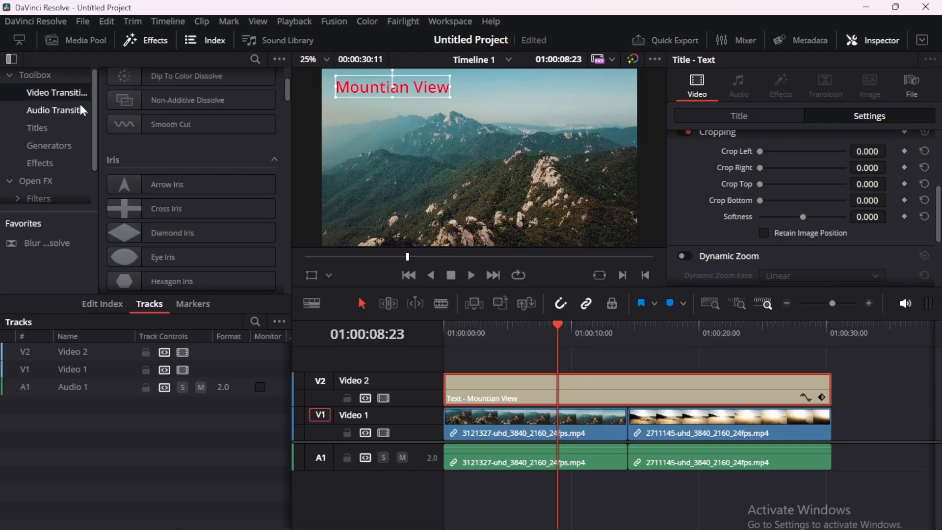
scroll(161, 122, up, 3)
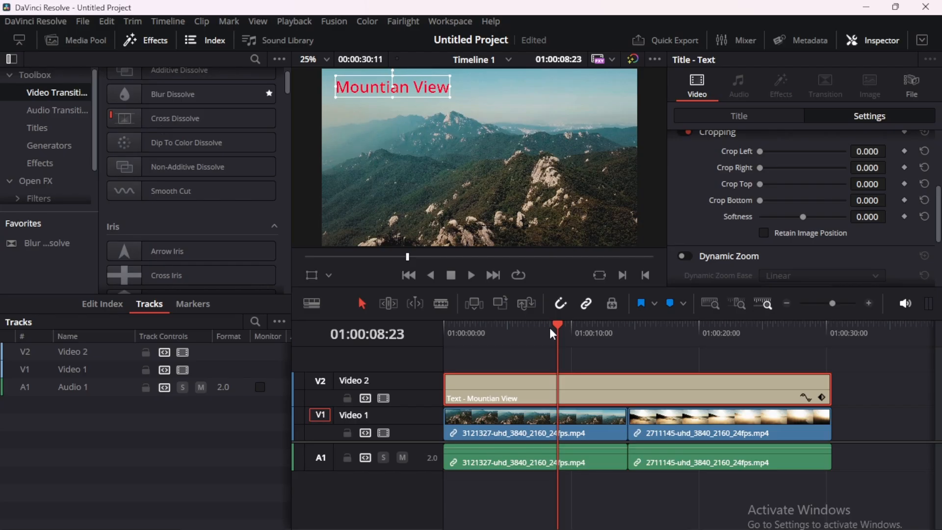
- Split the 3121327 clip at 01:00:06:22 with the blade and return to normal selection
drag(551, 329, 532, 329)
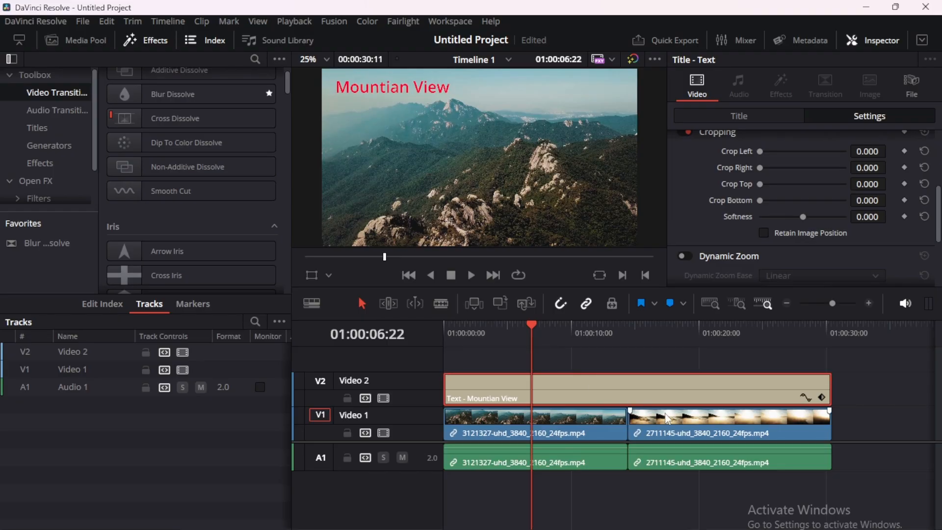
click(678, 430)
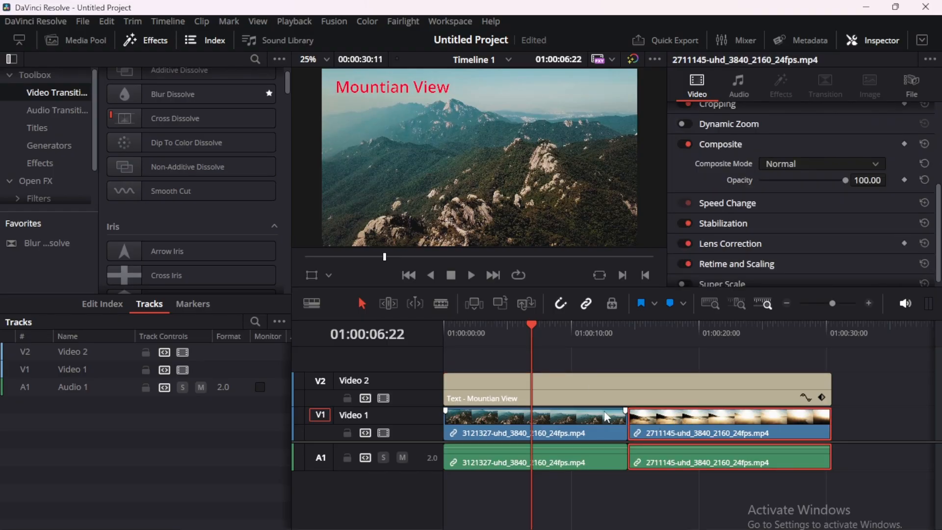
click(515, 430)
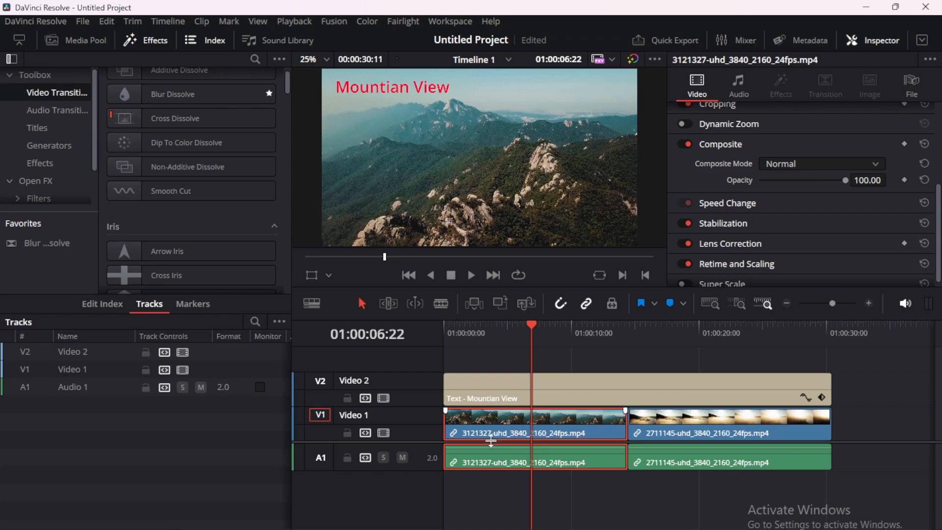
click(441, 305)
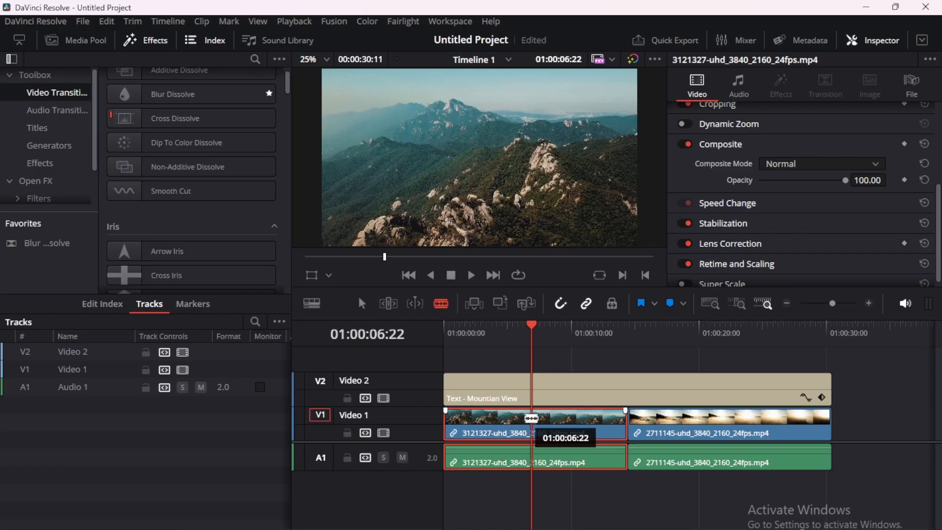
click(531, 419)
key(a)
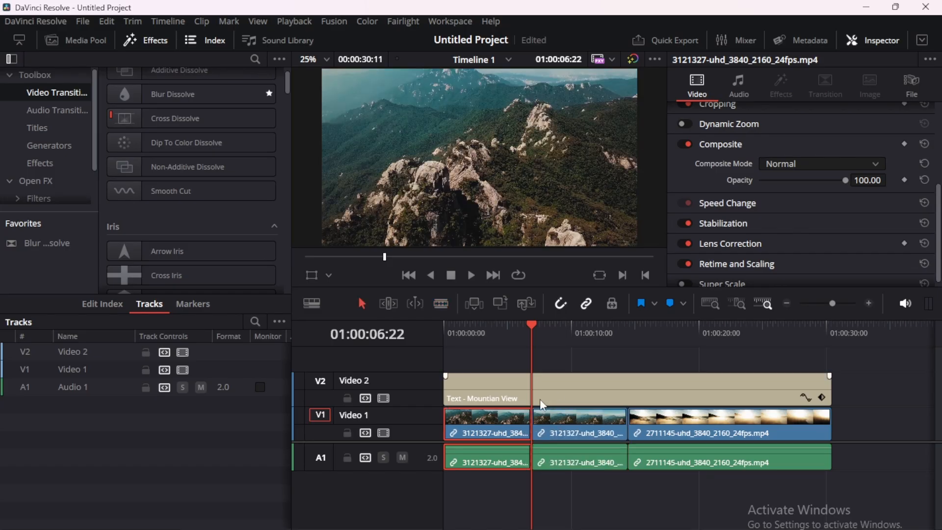
- Add a Blur Dissolve video transition at the cut between the two 3121327 clips
drag(534, 330, 552, 329)
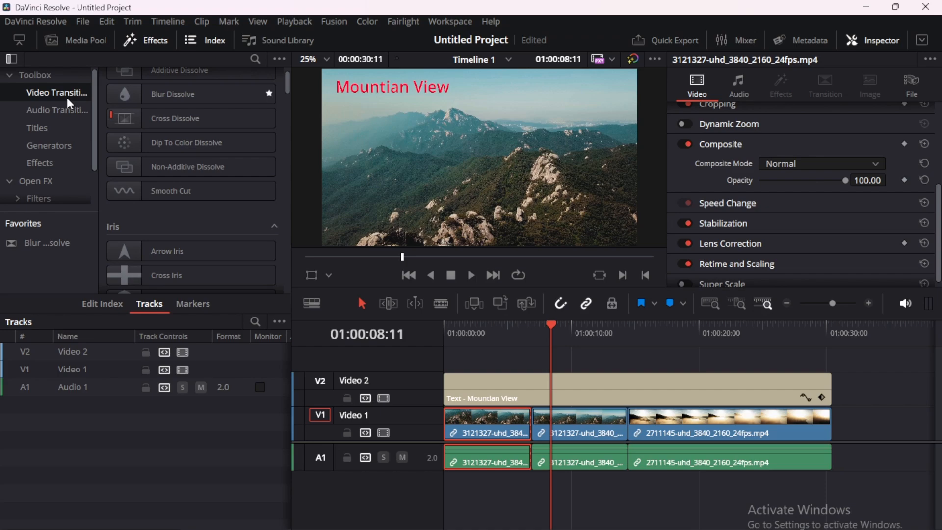
click(152, 42)
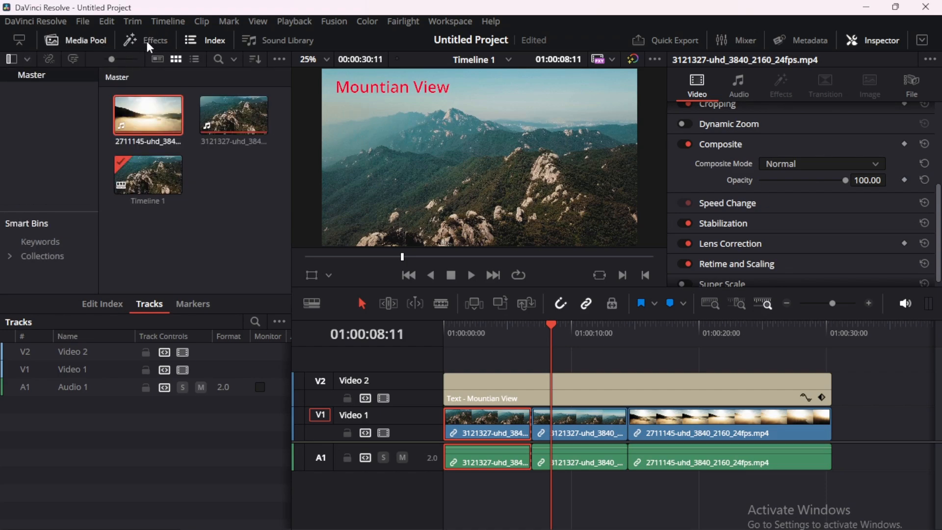
click(149, 44)
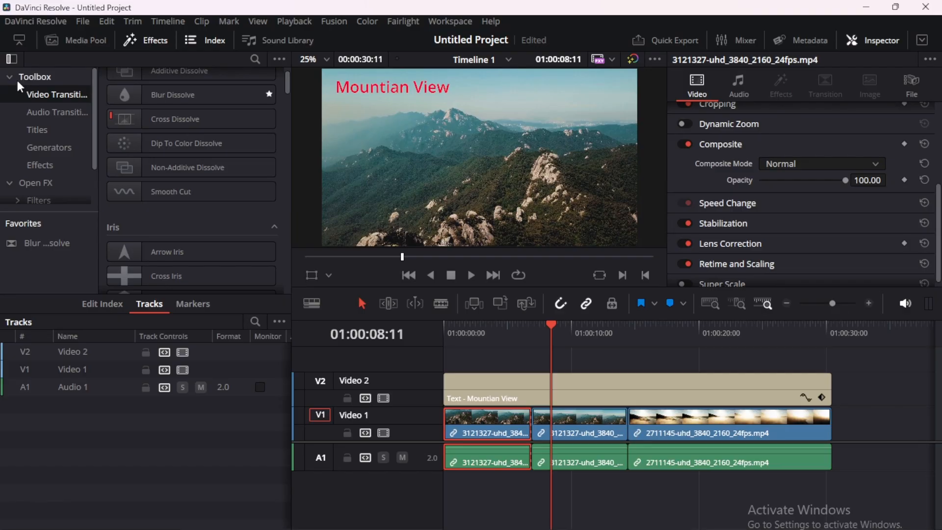
click(10, 75)
click(10, 76)
scroll(119, 115, up, 1)
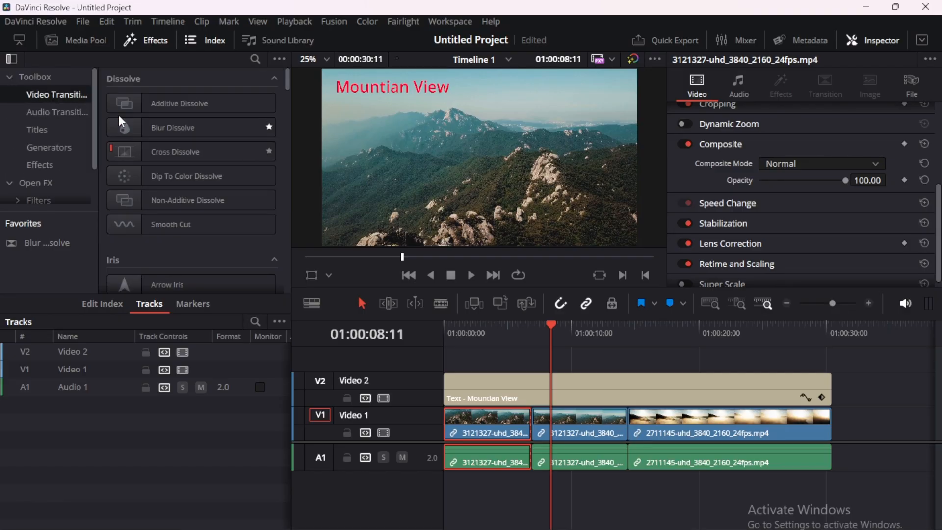
click(131, 127)
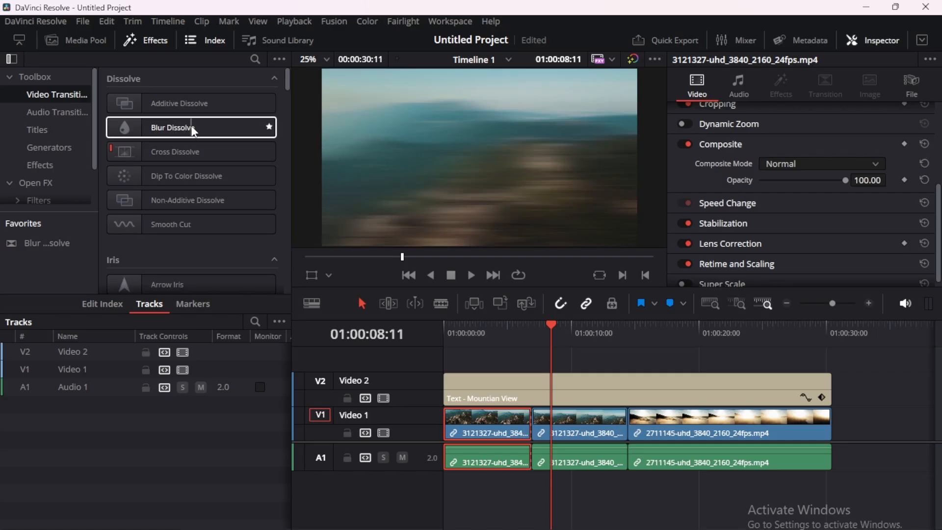
drag(143, 127, 530, 435)
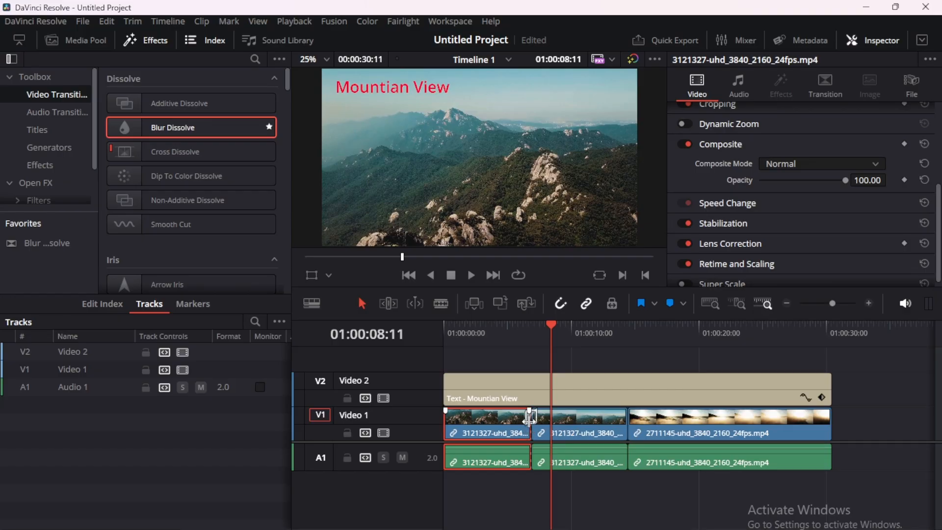
- Play back the Blur Dissolve transition from about 01:00:06:10
click(538, 328)
drag(549, 329, 525, 333)
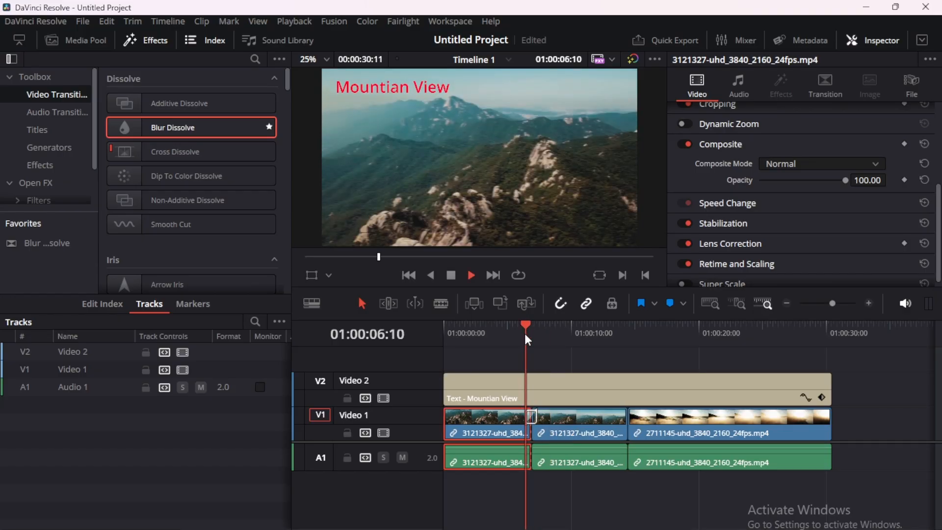
key(space)
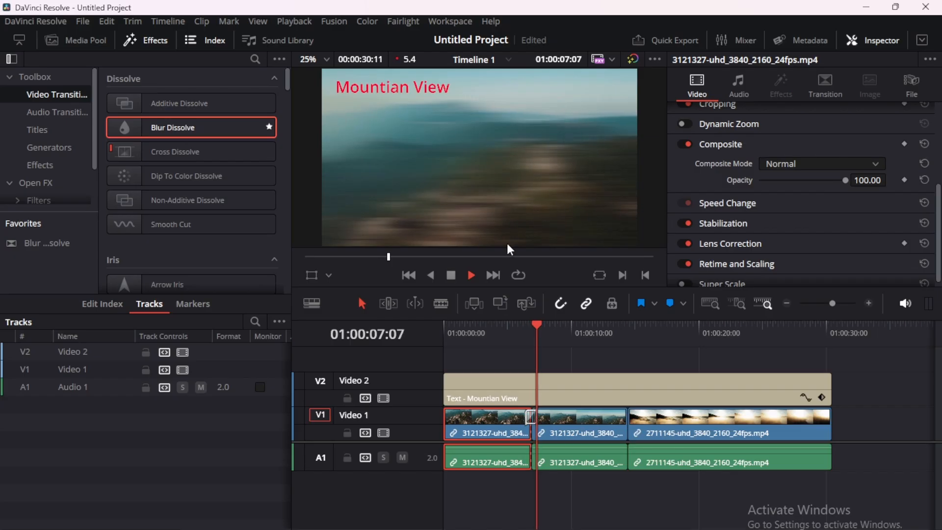
key(space)
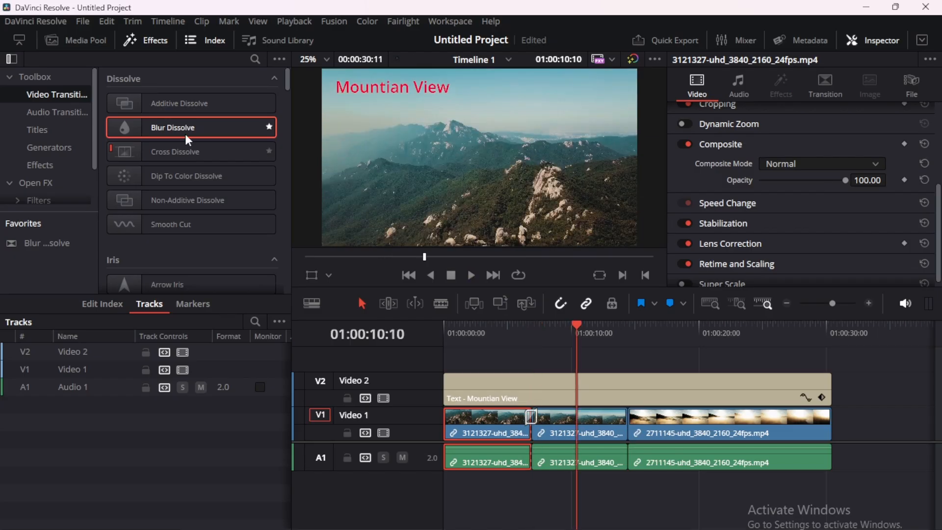
- Try to add a Blur Dissolve between the 3121327 and 2711145 clips
drag(184, 133, 623, 413)
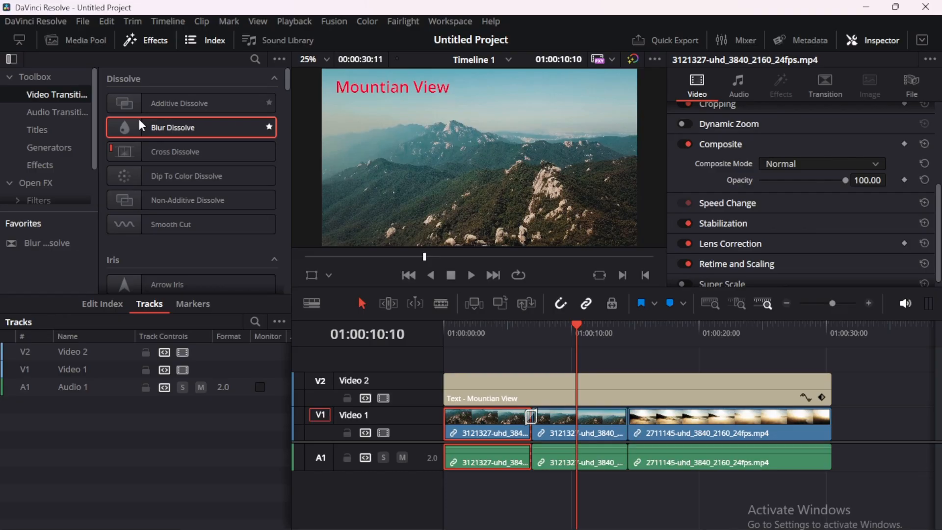
drag(139, 121, 628, 421)
click(624, 416)
drag(577, 324, 638, 350)
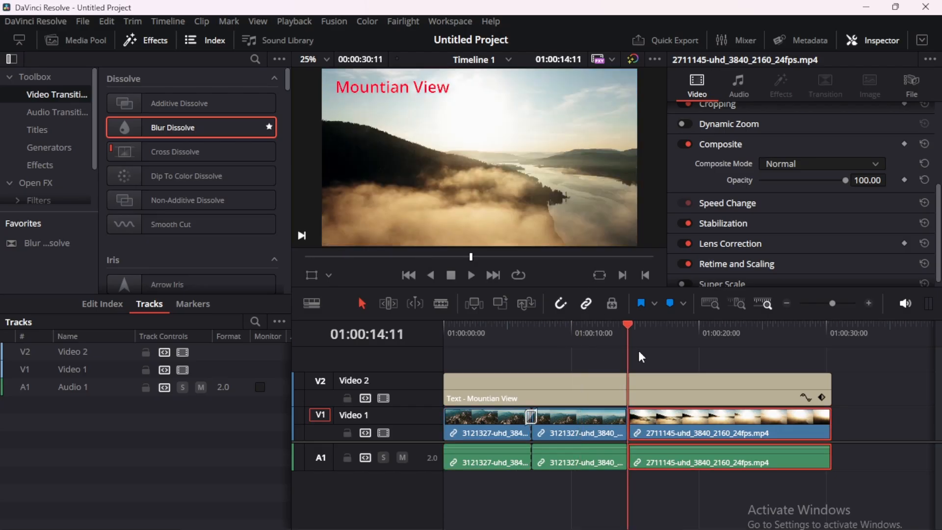
- Blade the second 3121327 clip just before its end and the 2711145 clip at about 19 seconds, adding a Blur Dissolve at the latter cut
click(441, 303)
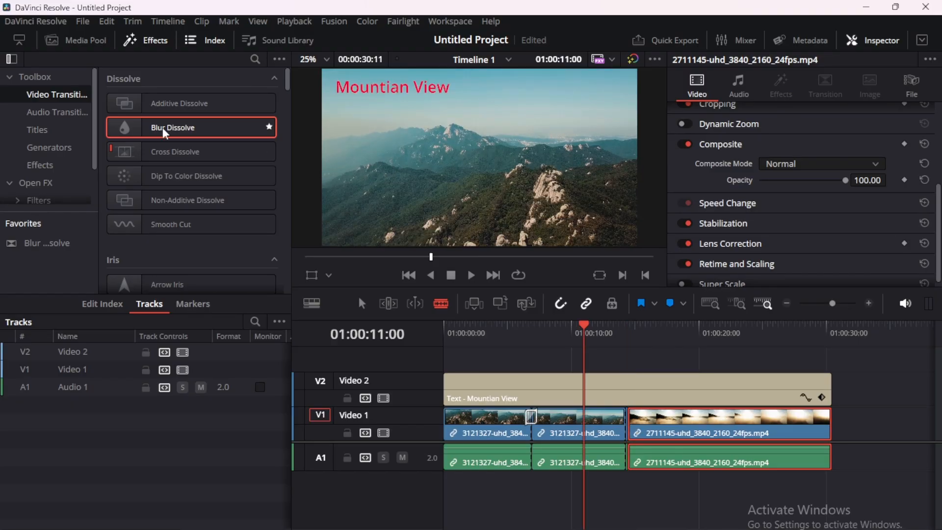
drag(163, 128, 232, 158)
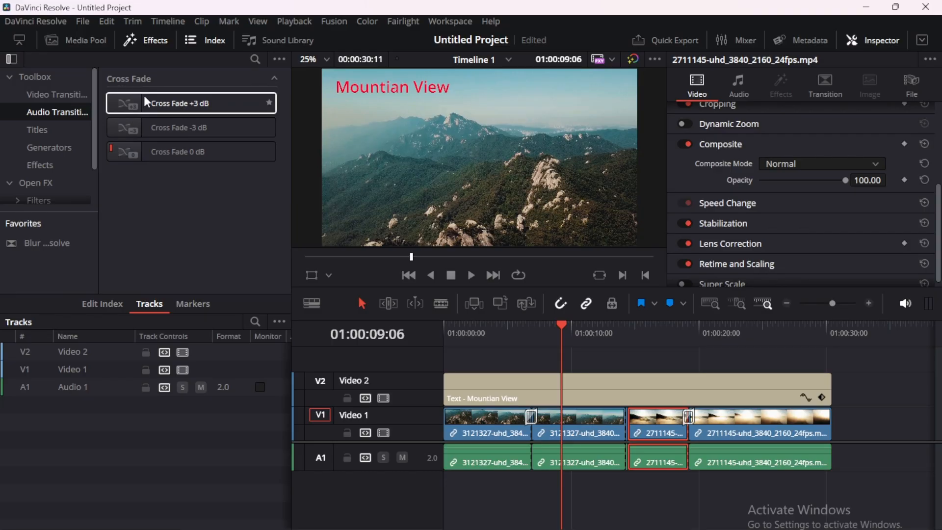
- Add a Cross Fade +3 dB audio transition at the cut between the two 2711145 audio clips
drag(142, 98, 623, 463)
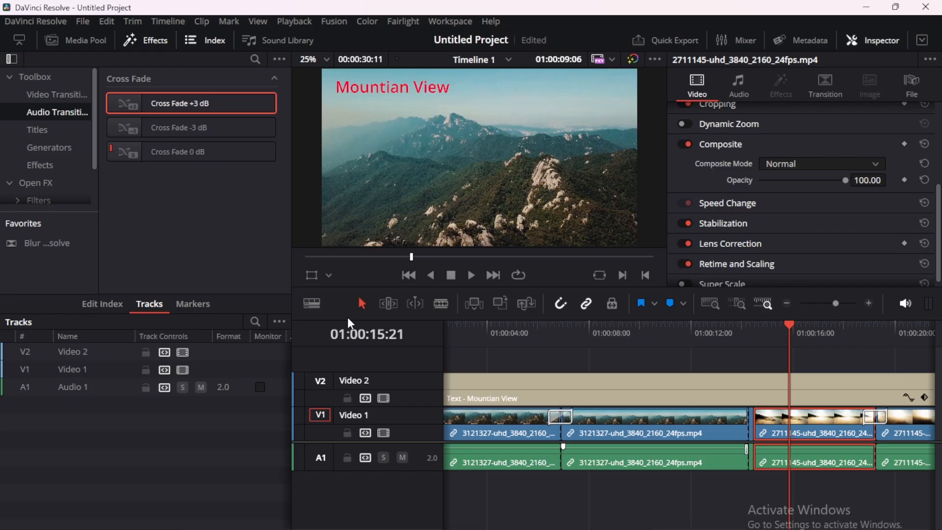
drag(350, 322, 742, 448)
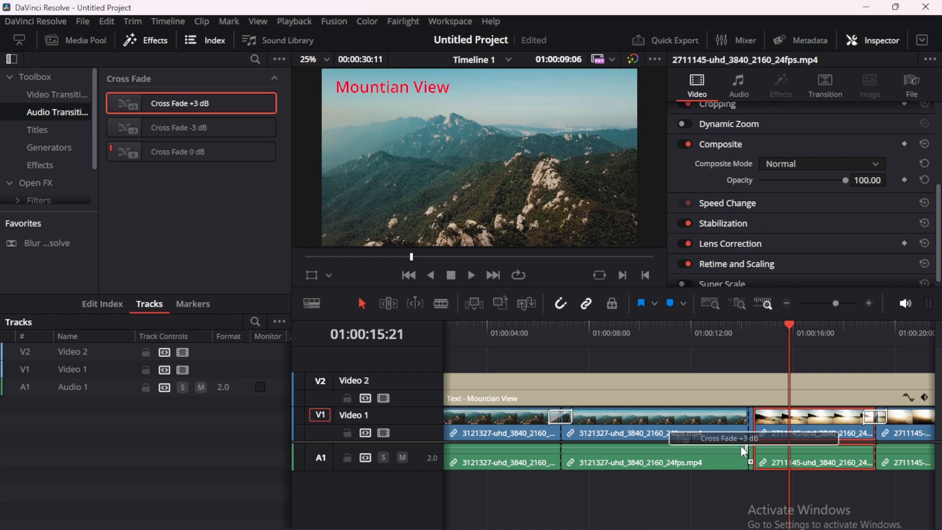
drag(740, 446, 876, 456)
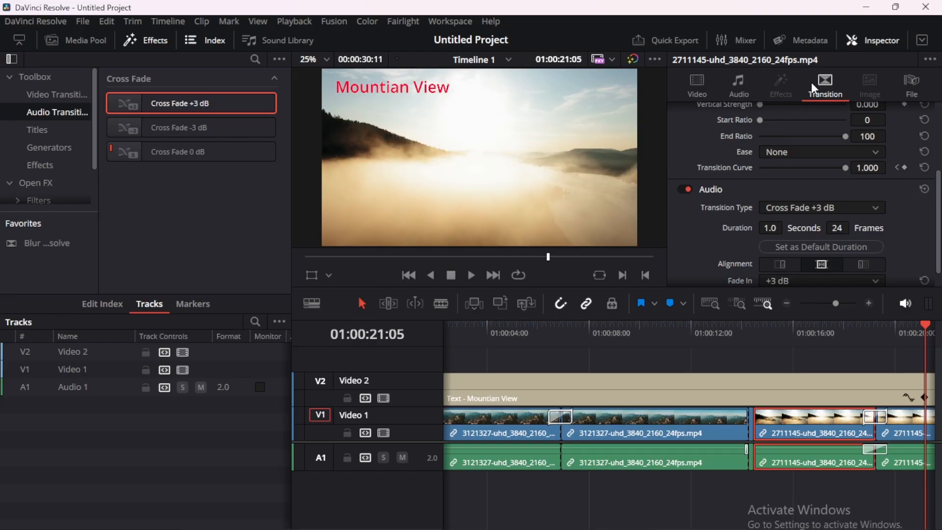
- Set the duration of the 2711145 clip's video and audio transitions to 0.7 seconds (16 frames) and review their remaining options
scroll(768, 118, up, 3)
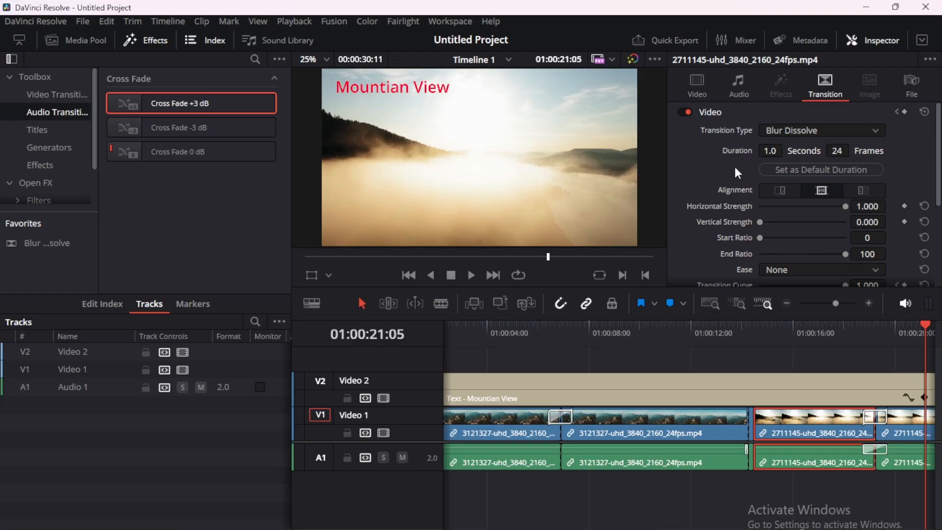
scroll(732, 172, down, 1)
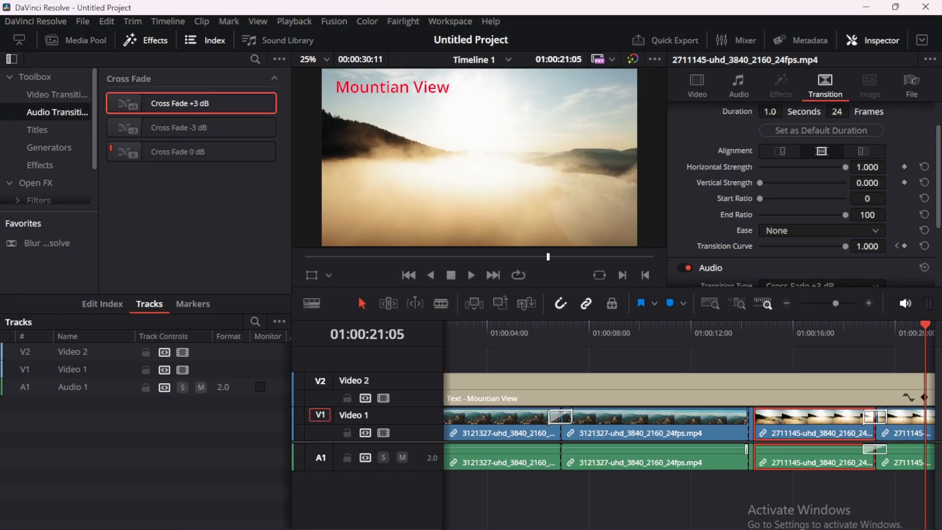
drag(770, 112, 776, 112)
drag(776, 112, 776, 112)
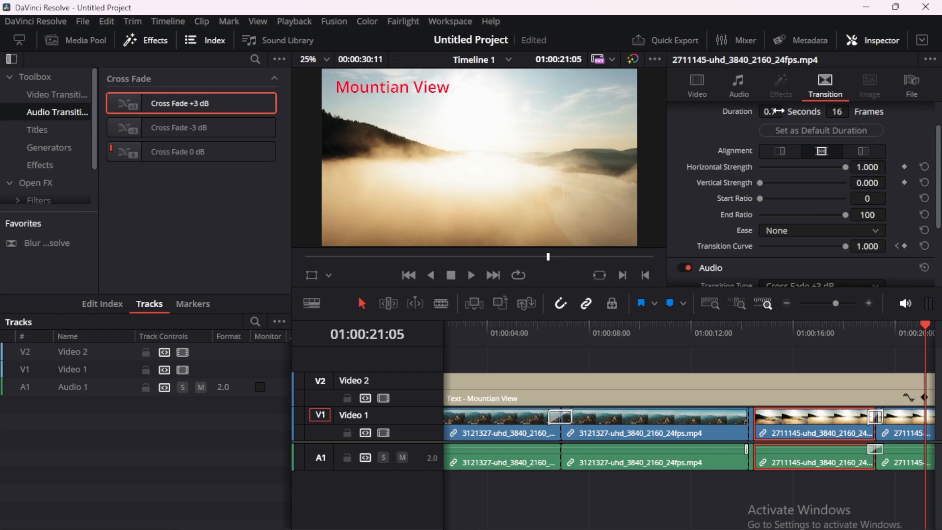
drag(844, 166, 840, 176)
scroll(771, 102, down, 4)
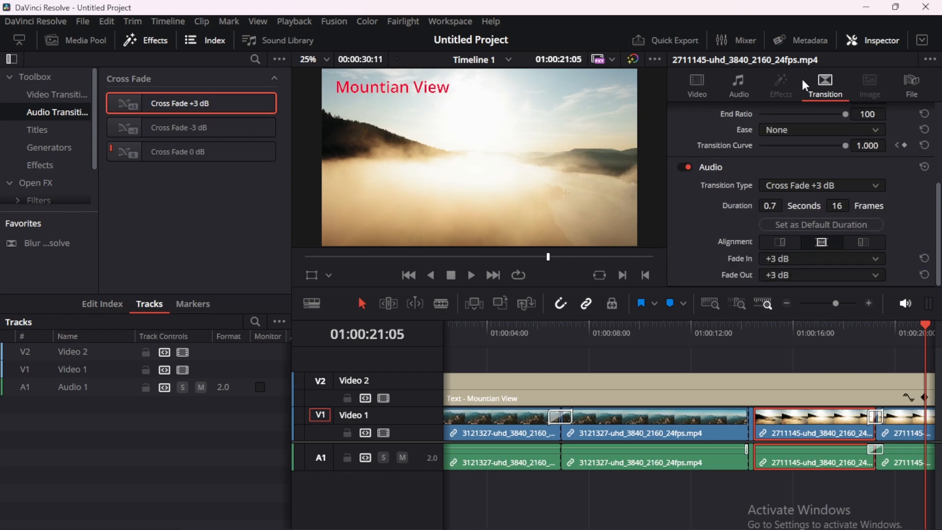
- Examine the 2711145 clip's video settings, from the transform values through Composite to Super Scale
click(697, 85)
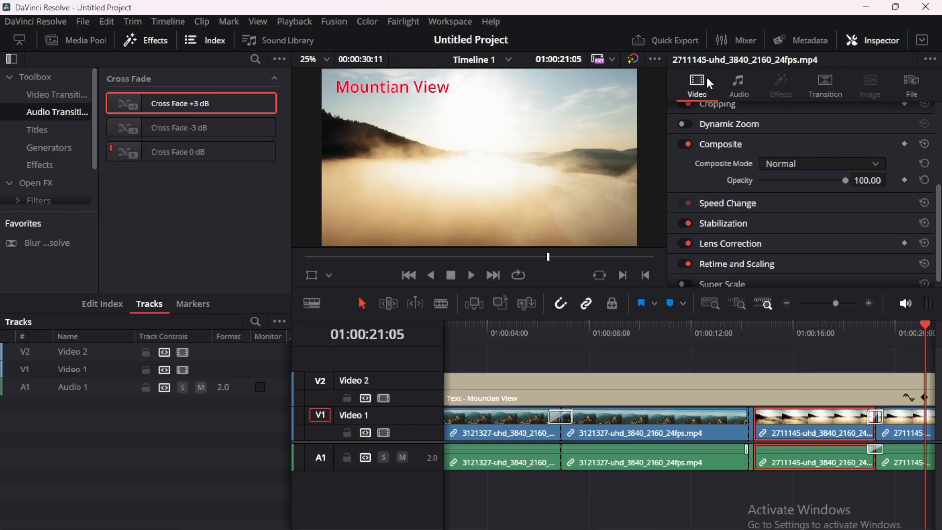
scroll(722, 196, up, 5)
scroll(733, 172, down, 2)
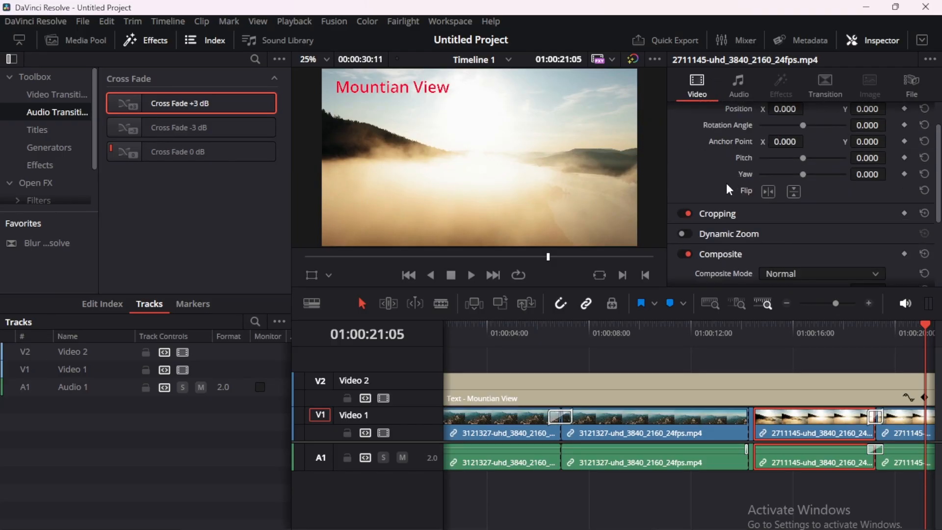
scroll(729, 192, down, 5)
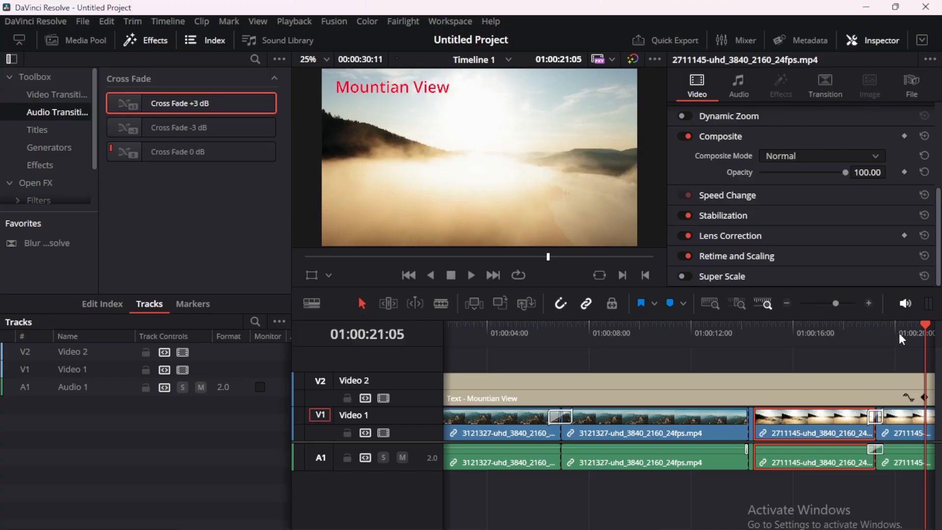
- Set the project's playback frame rate to 60 frames per second, review the remaining master settings and save the project settings
drag(926, 329, 559, 337)
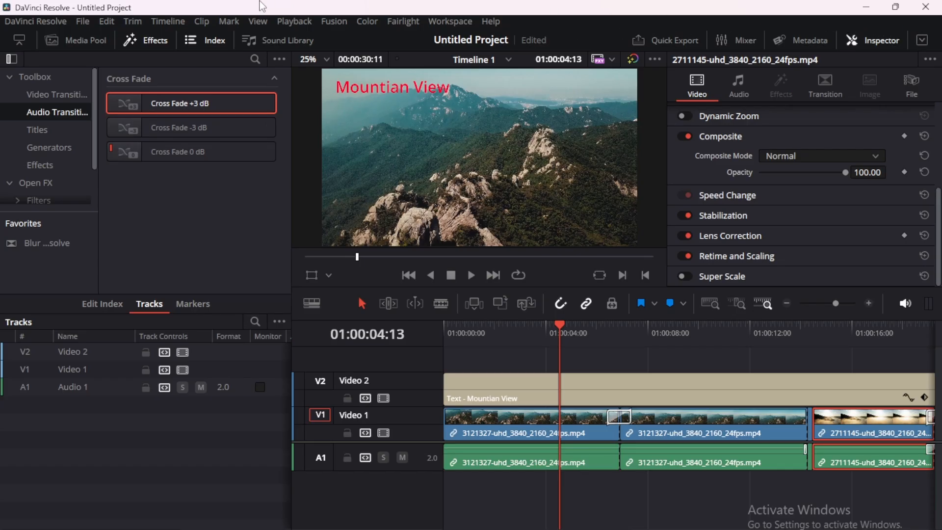
click(140, 21)
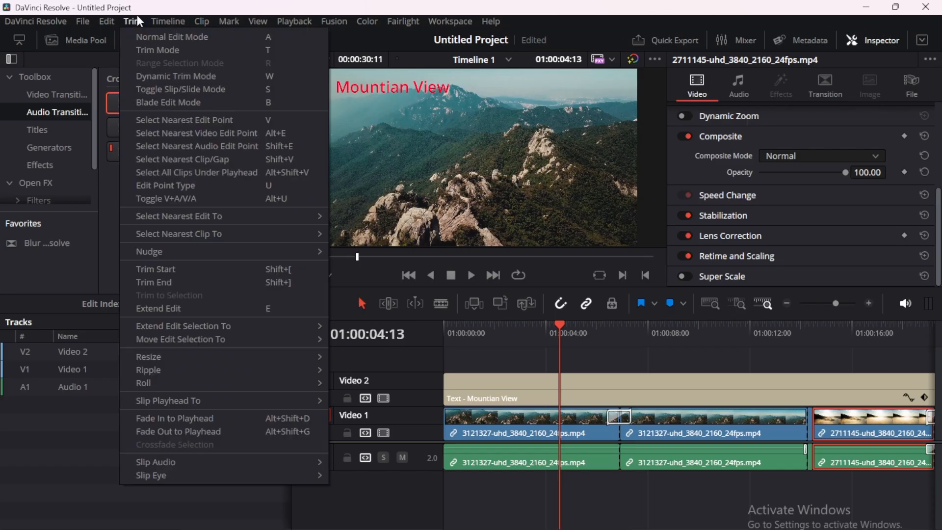
click(107, 22)
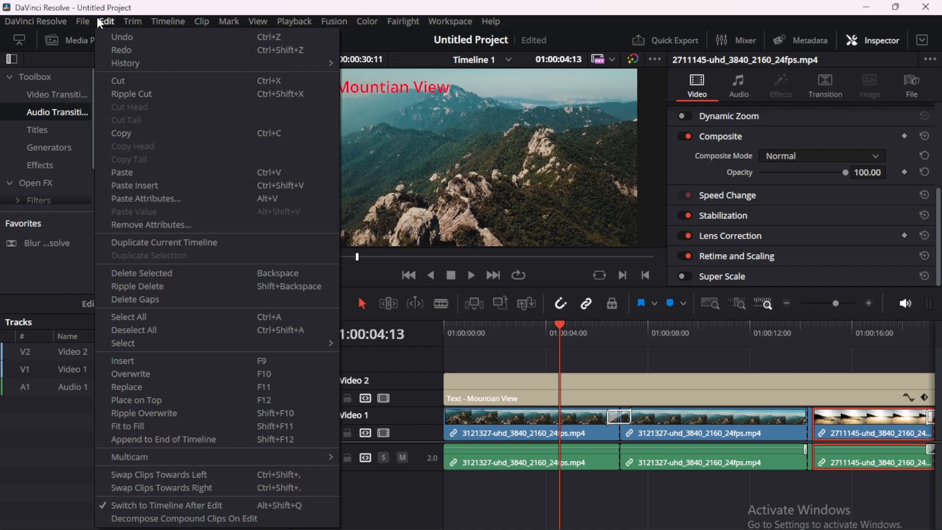
click(83, 21)
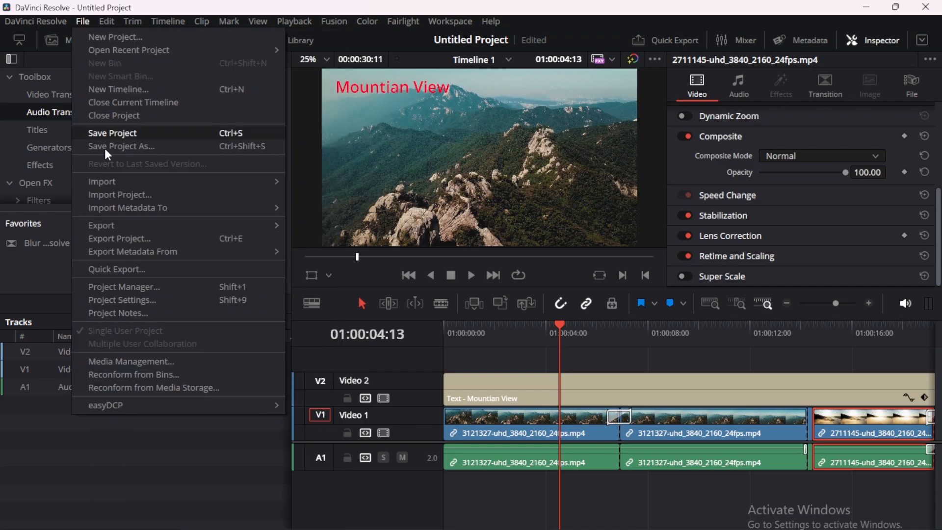
click(132, 301)
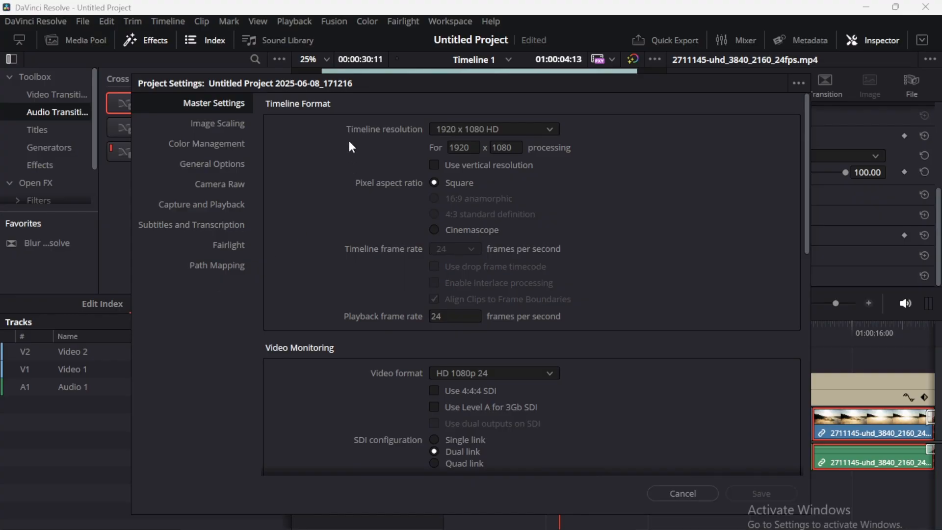
double_click(450, 316)
key(BackSpace)
text(60)
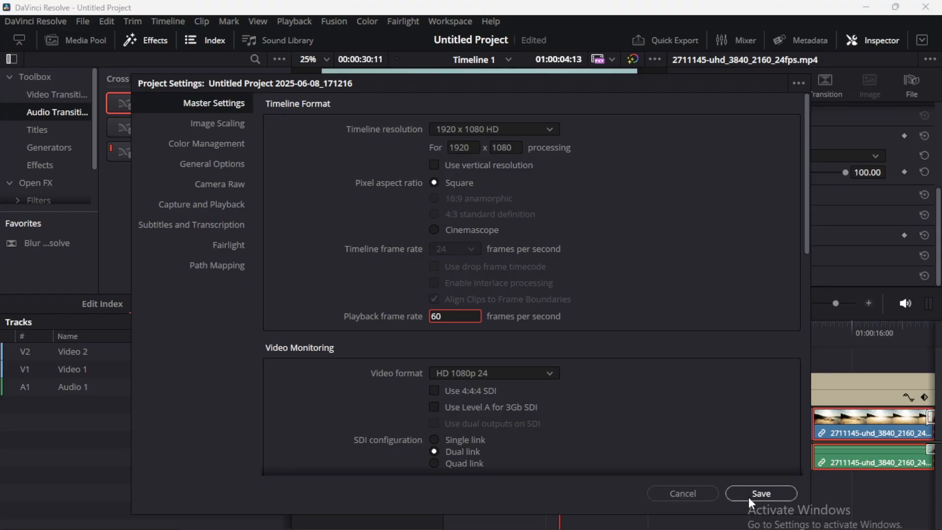
scroll(630, 338, down, 2)
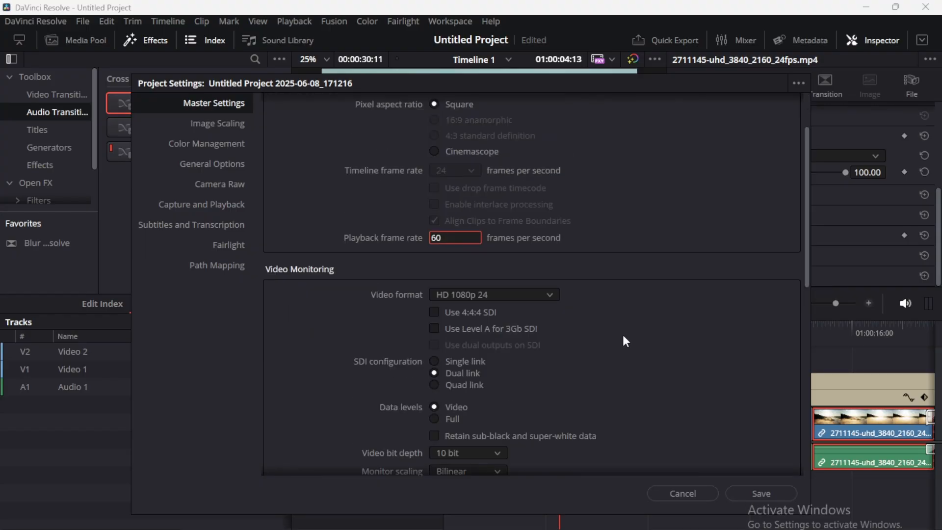
scroll(623, 338, down, 2)
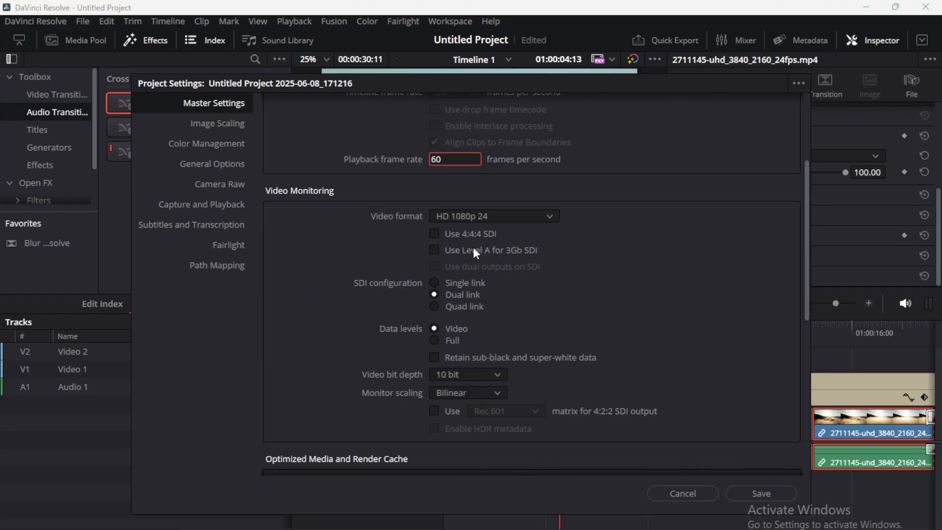
scroll(473, 265, down, 3)
scroll(656, 375, down, 1)
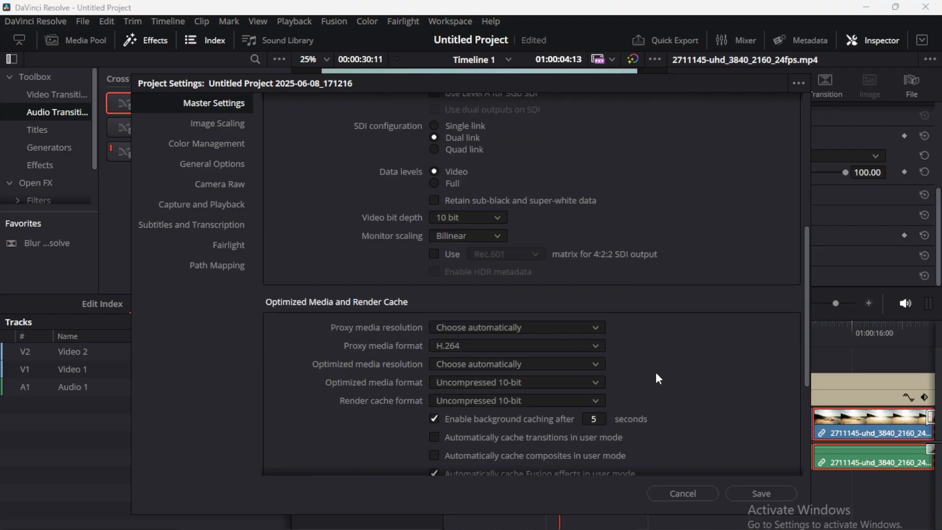
click(766, 491)
- Add a video track above Video 2 and delete it again
right_click(364, 373)
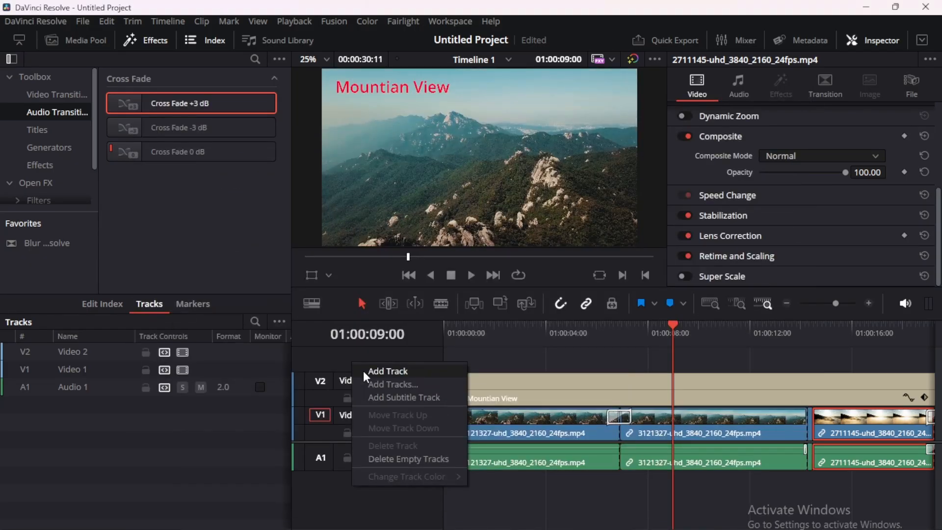
click(365, 370)
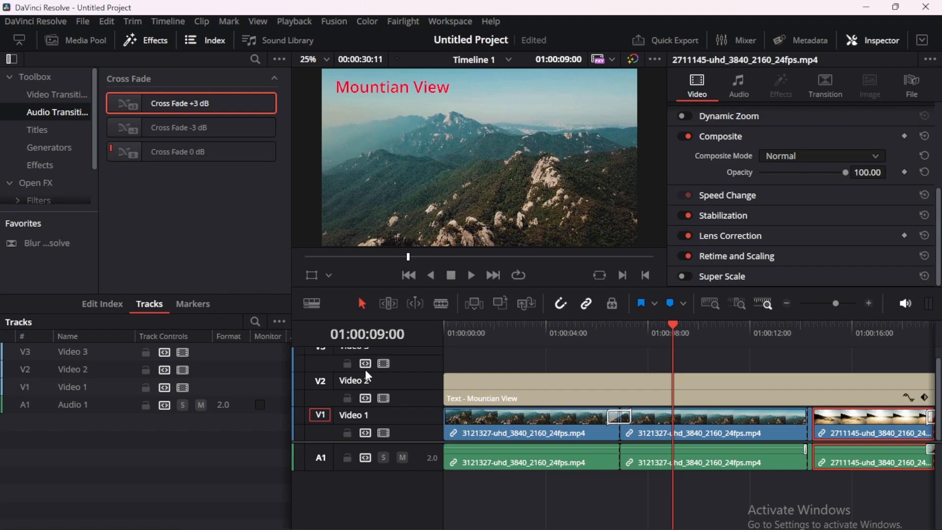
right_click(385, 360)
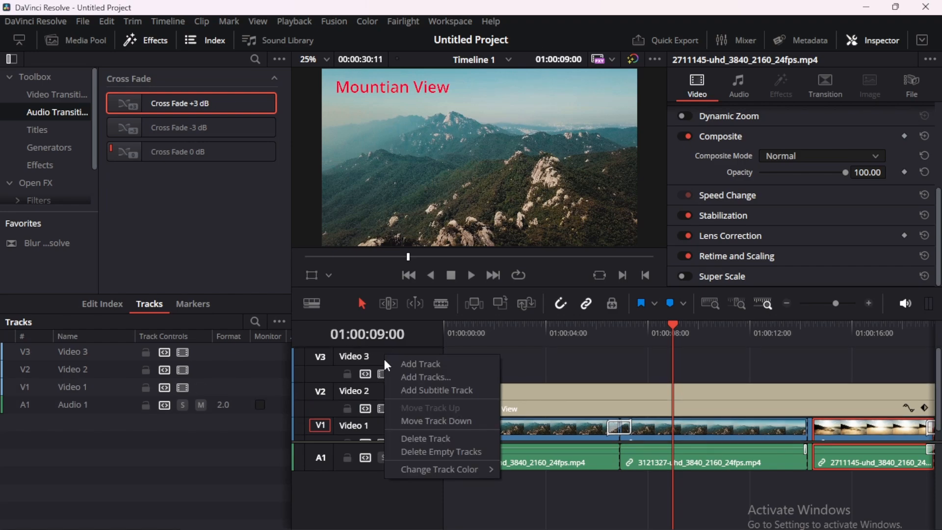
click(419, 439)
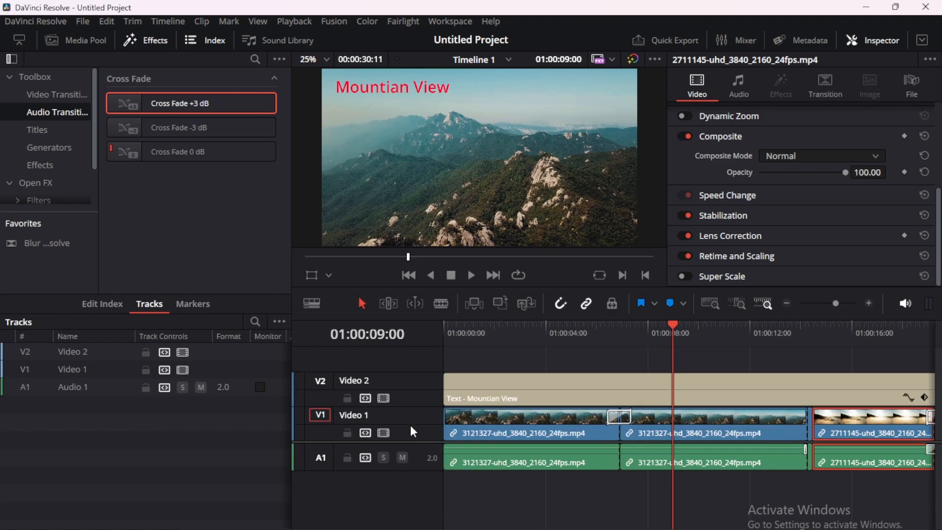
- Add a stereo audio track below Audio 1 and delete it again
right_click(420, 449)
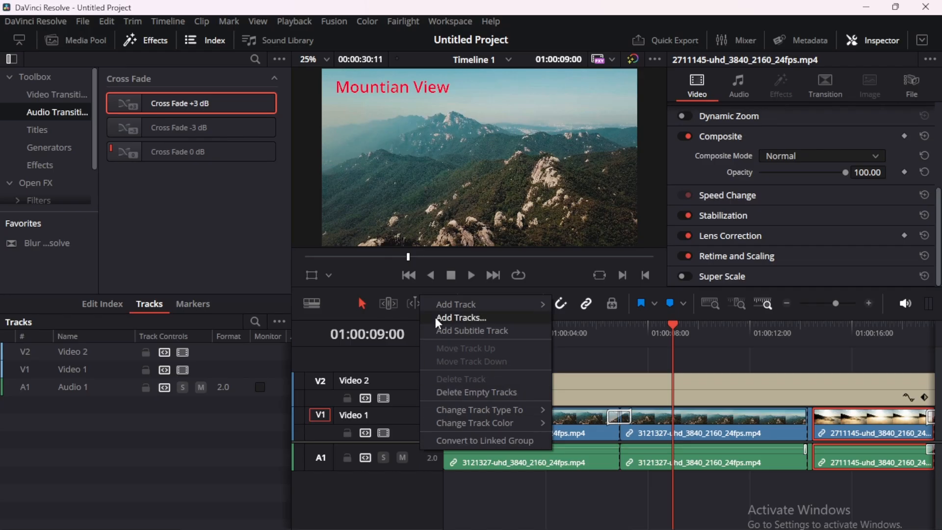
mouse_move(467, 301)
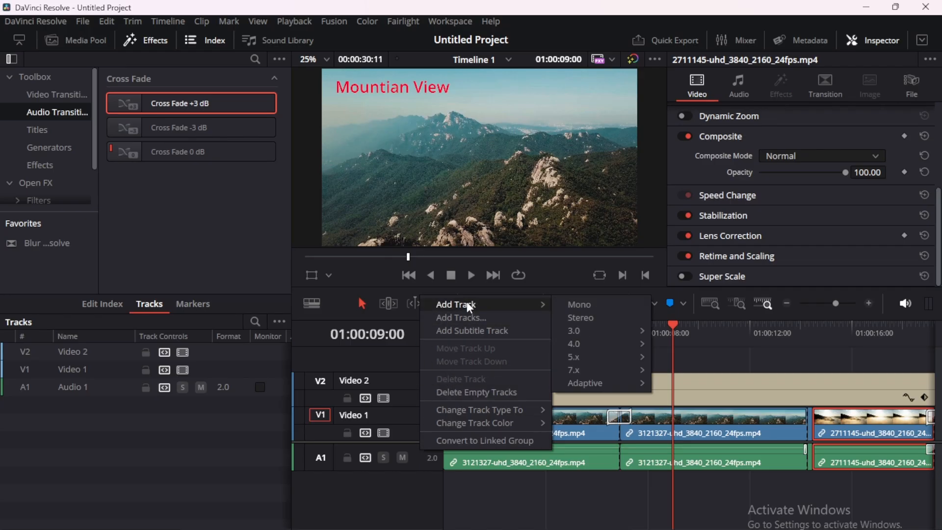
click(592, 321)
right_click(423, 484)
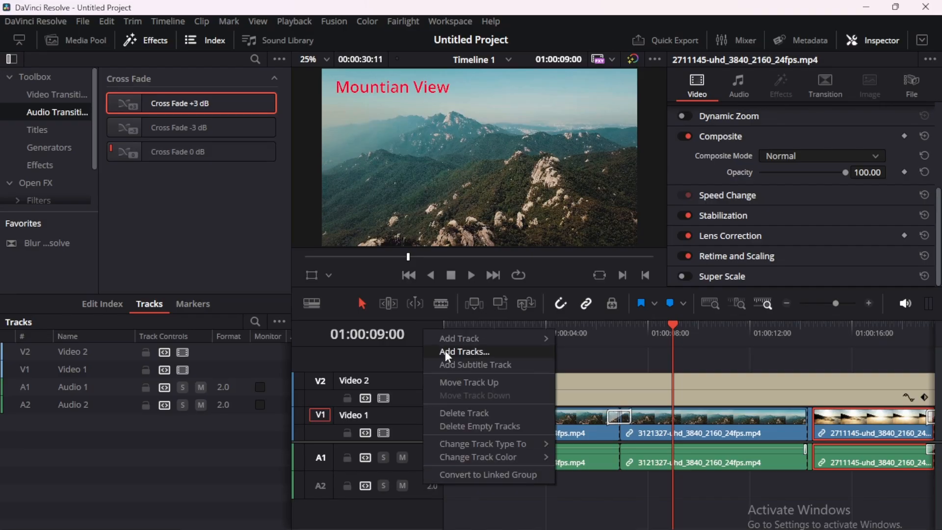
click(460, 414)
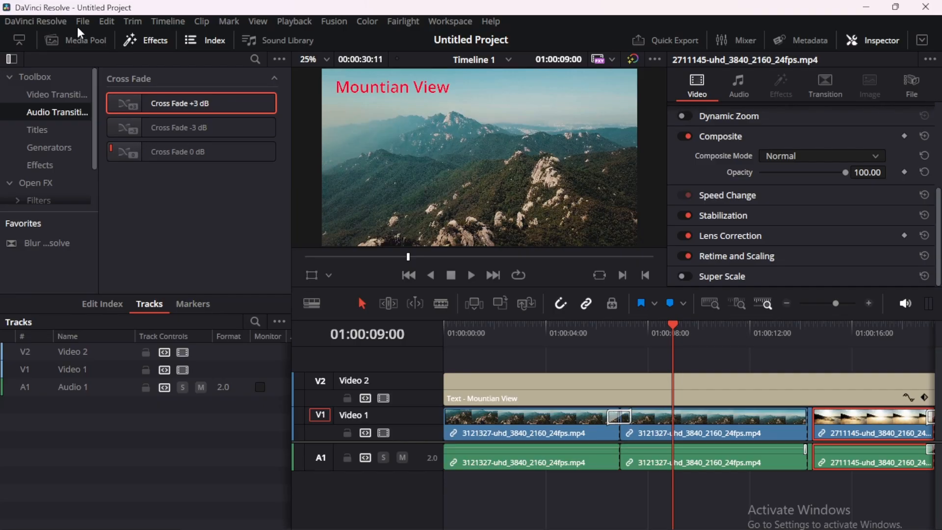
click(164, 22)
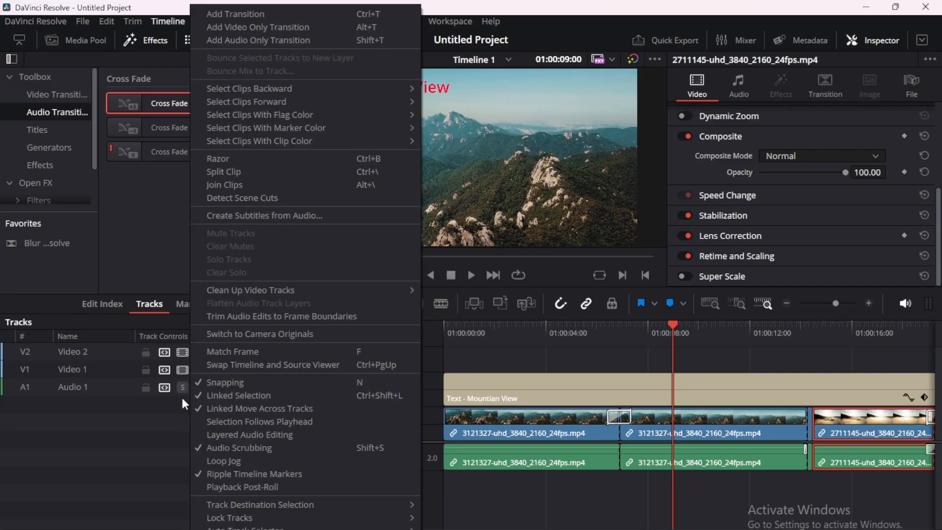
click(141, 499)
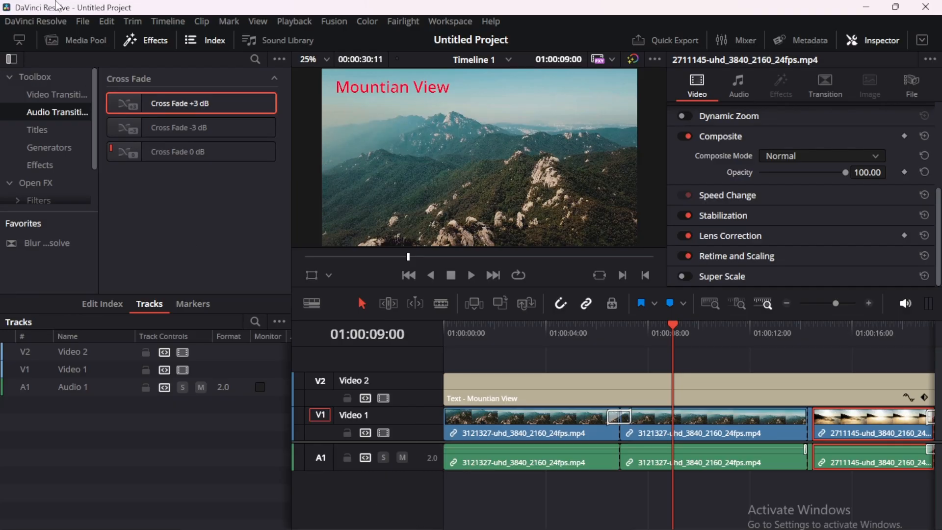
click(137, 33)
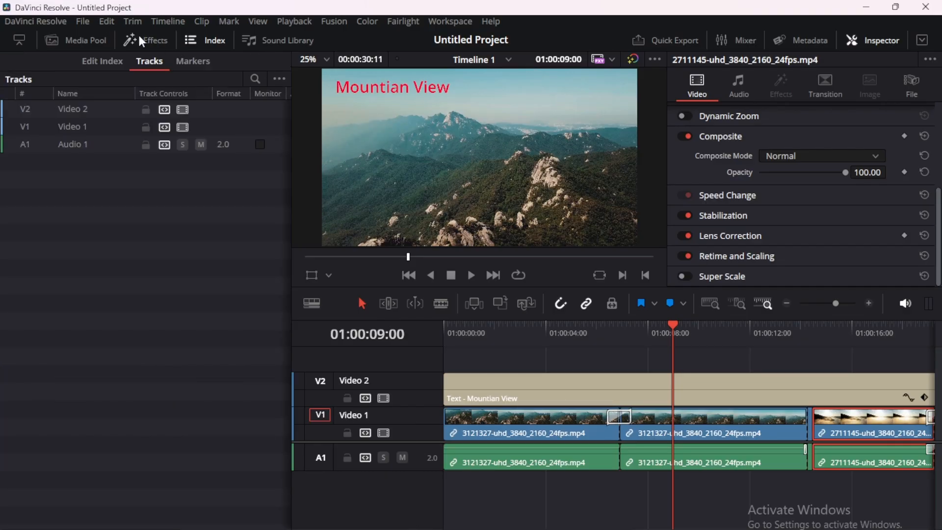
click(138, 34)
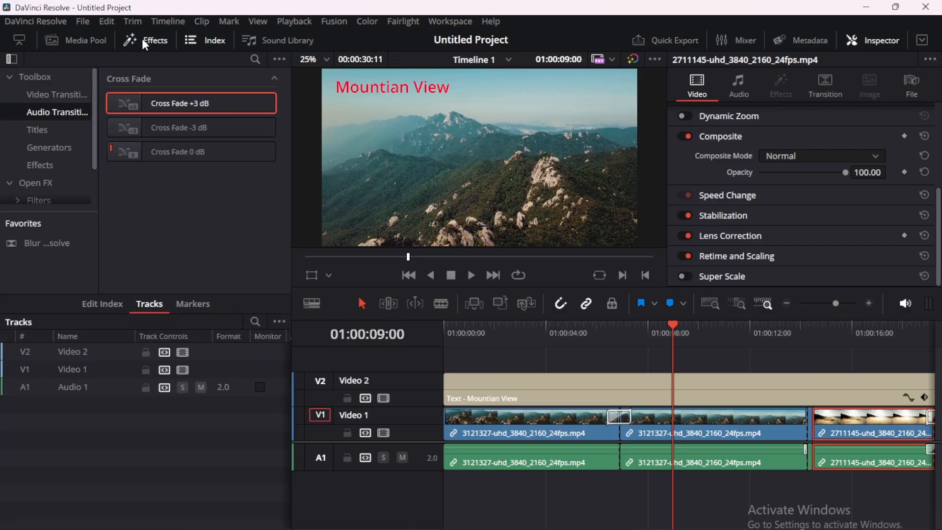
- Look through the available generators in the effects library, with the Inspector hidden
click(55, 145)
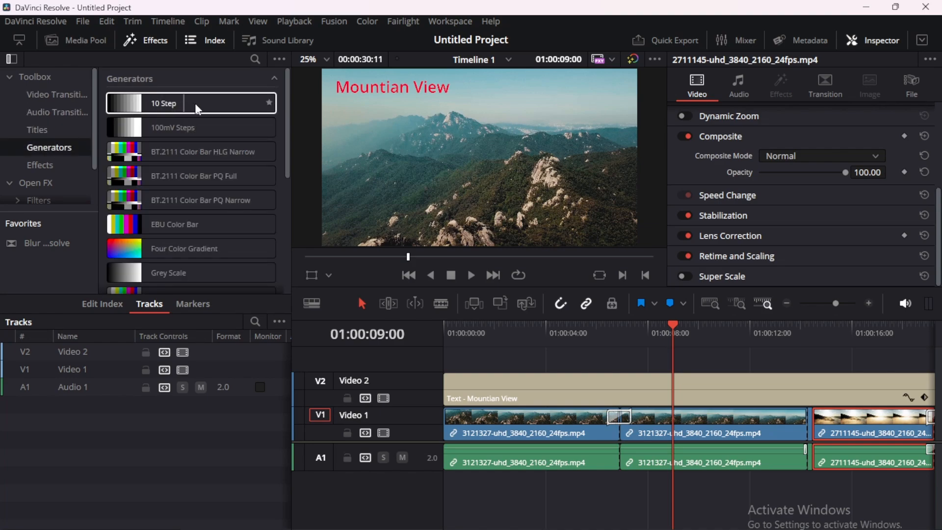
click(868, 41)
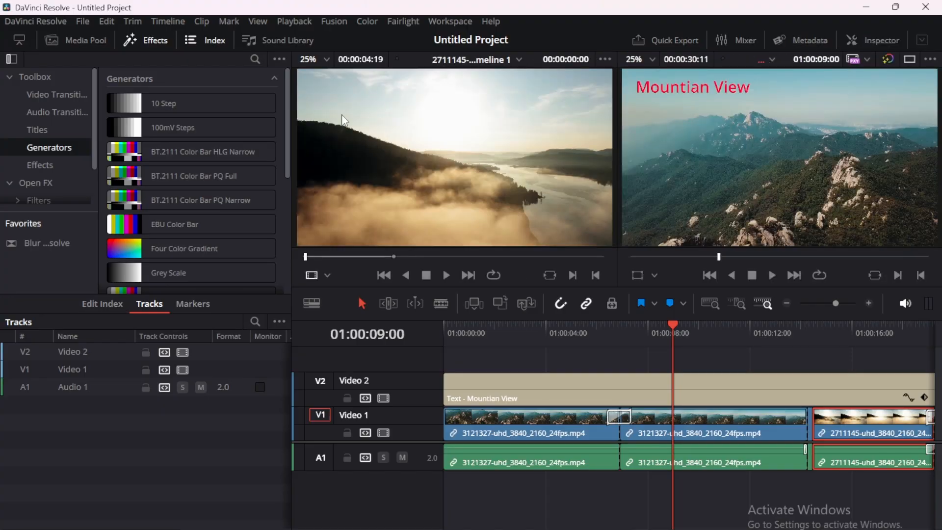
click(160, 122)
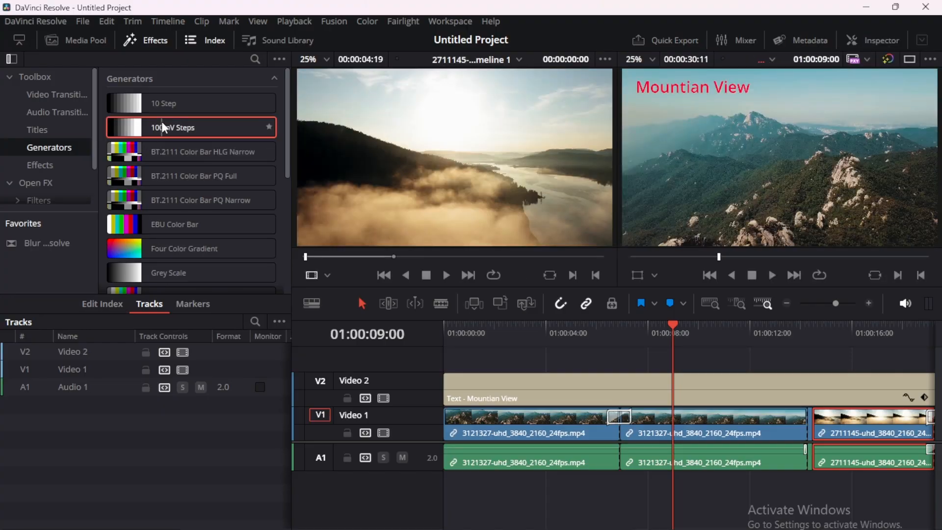
scroll(4, 140, down, 2)
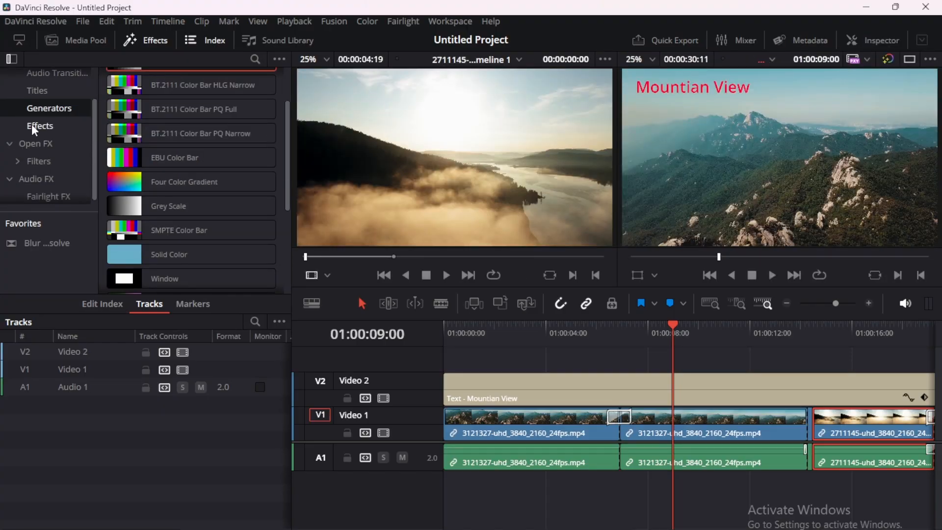
- Apply the Binoculars Fusion effect to the first 3121327 clip on Video 1
click(32, 126)
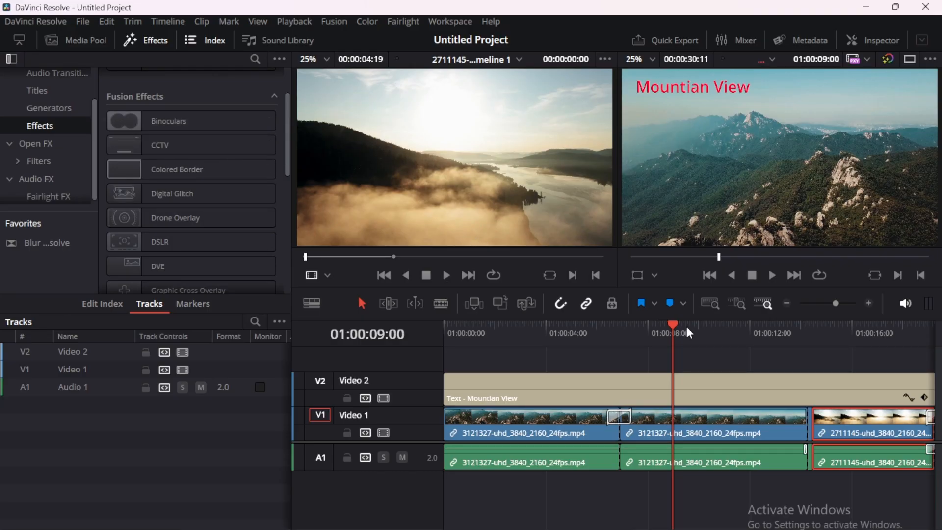
drag(675, 337, 663, 334)
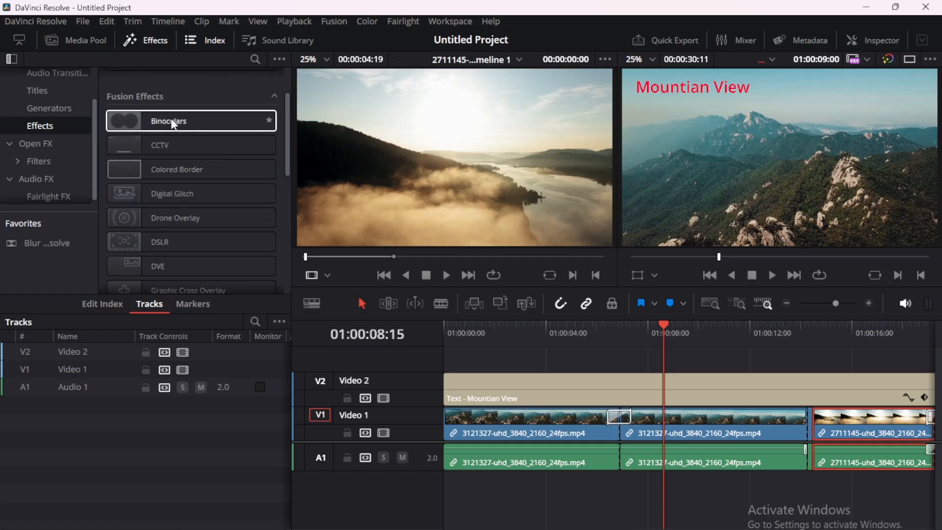
drag(191, 121, 593, 422)
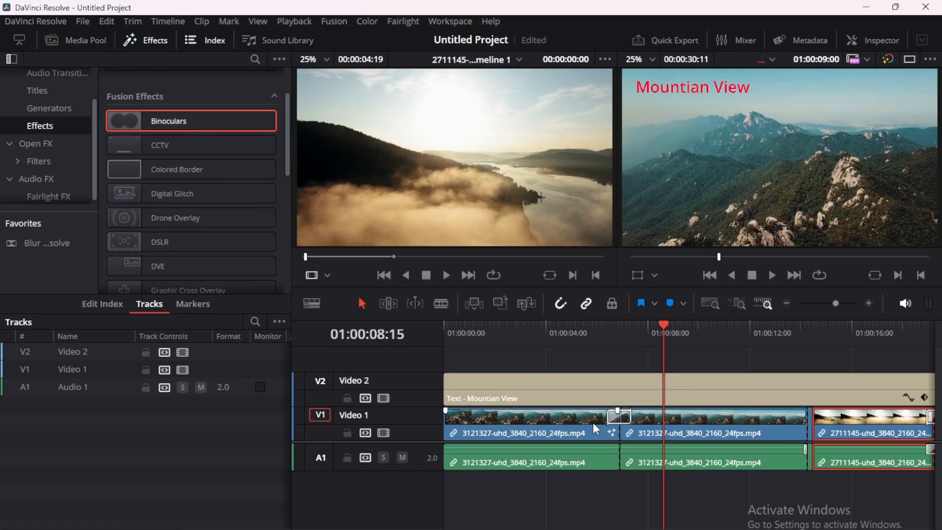
- Play the timeline from about 5 seconds across the first cut to preview the Binoculars effect
click(657, 338)
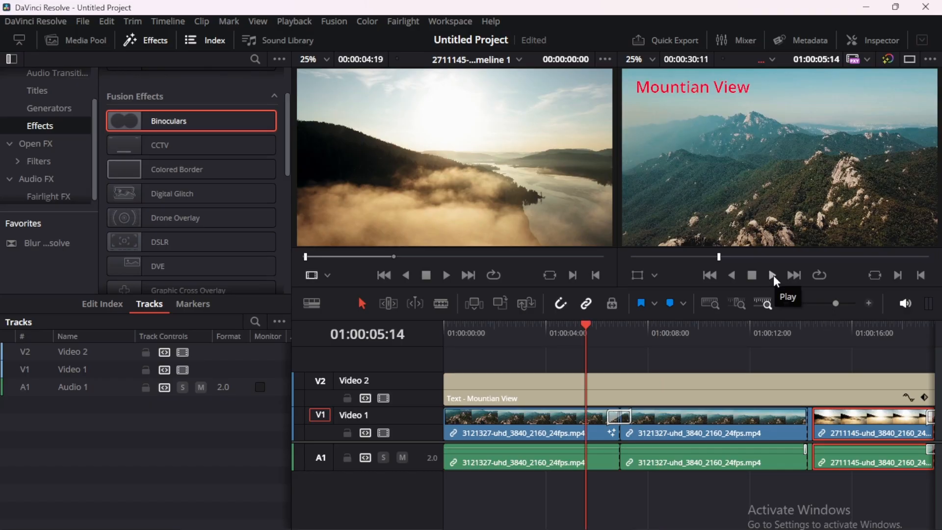
click(773, 275)
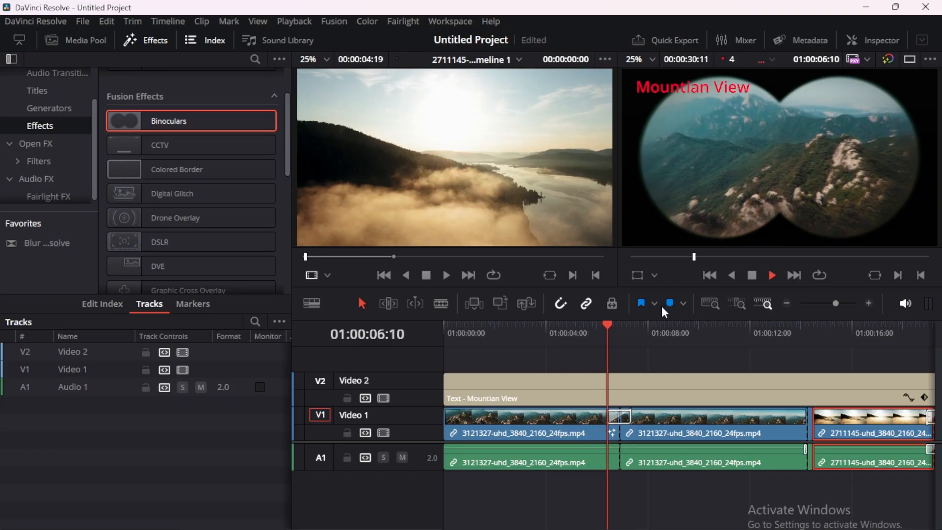
key(space)
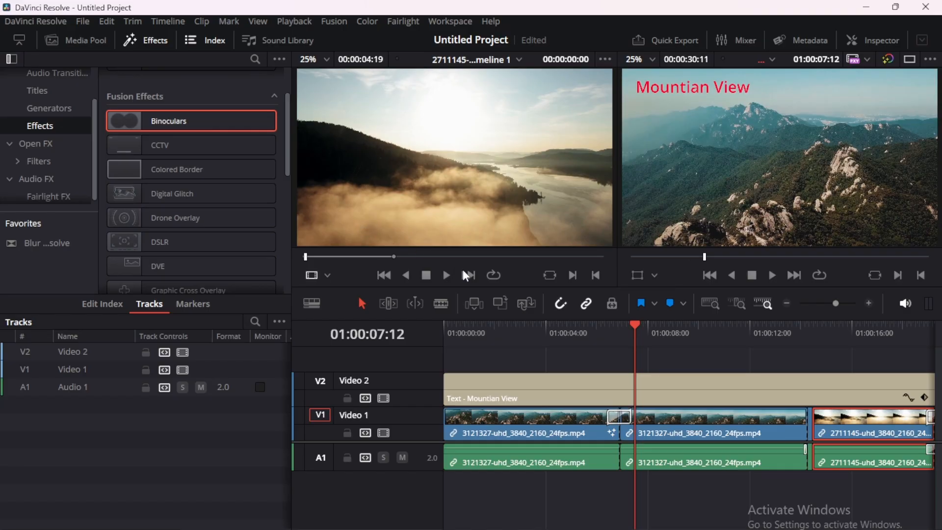
- Disable the Binoculars effect on the first 3121327 clip in the clip's effect settings
click(606, 420)
right_click(608, 427)
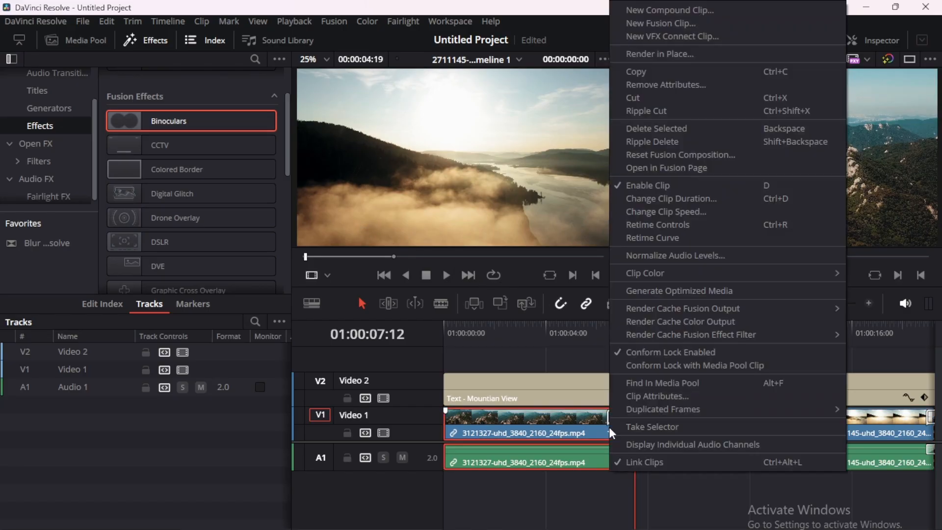
click(557, 417)
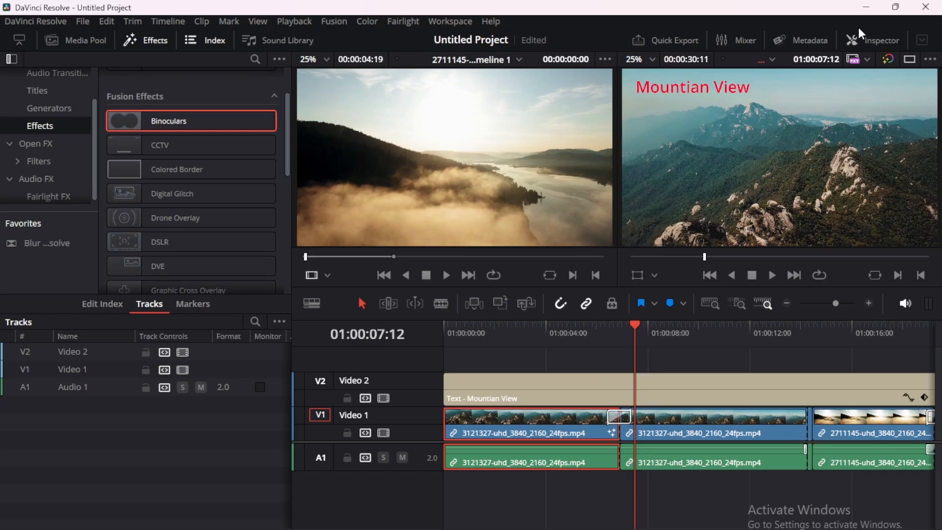
click(861, 39)
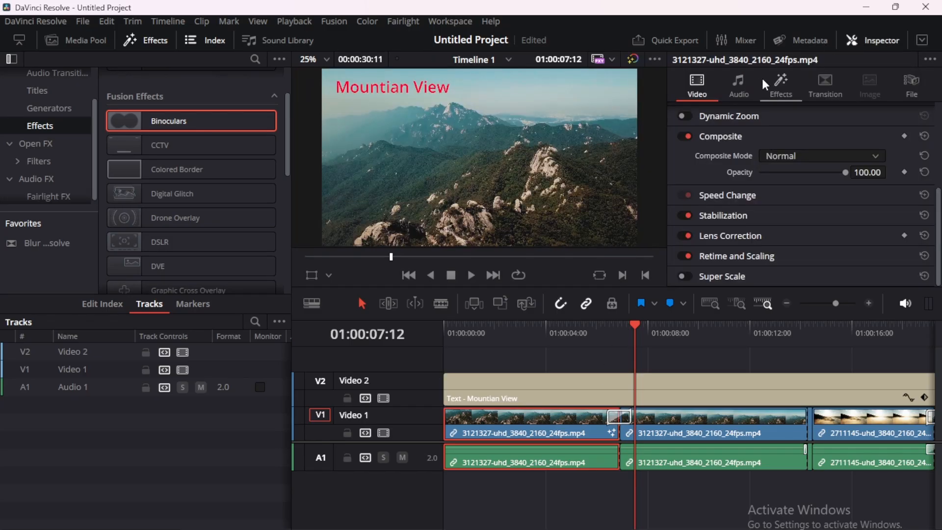
click(774, 83)
click(686, 140)
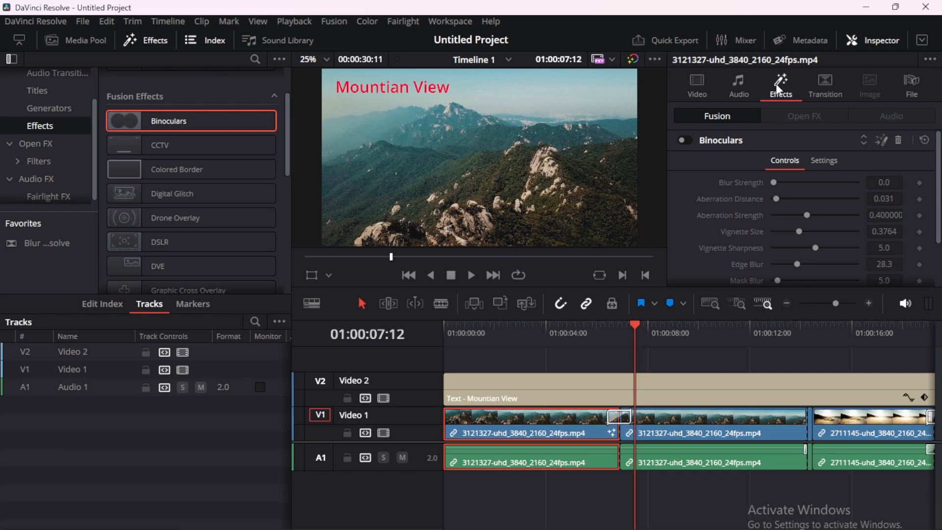
- Show the Open FX filters in the effects library and collapse that category's tree
scroll(37, 158, down, 1)
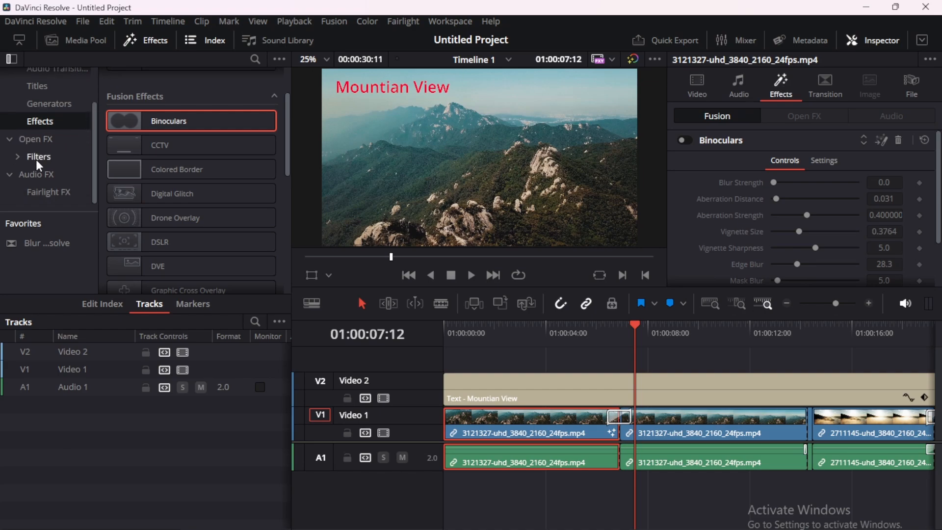
click(10, 139)
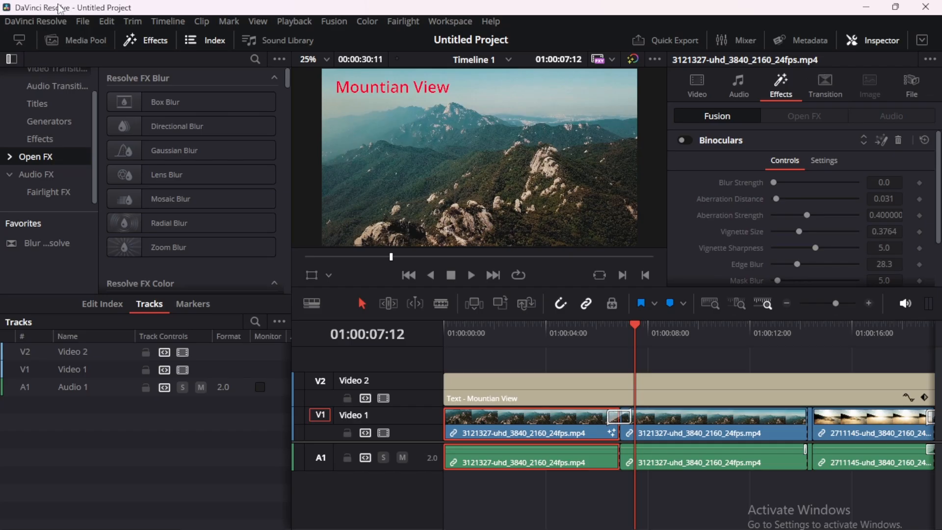
- Import the image Hiro & Zero Two (1).jpg from the Downloads folder into the media pool
click(78, 39)
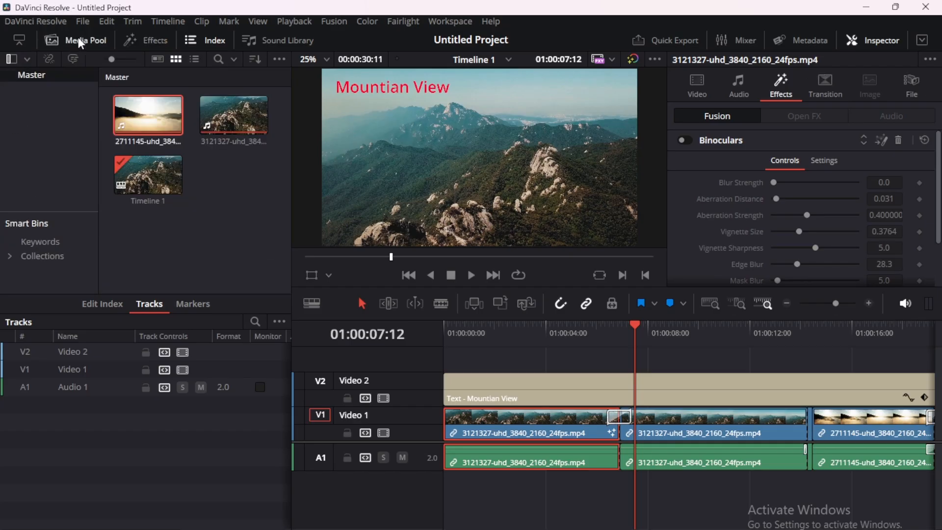
click(125, 119)
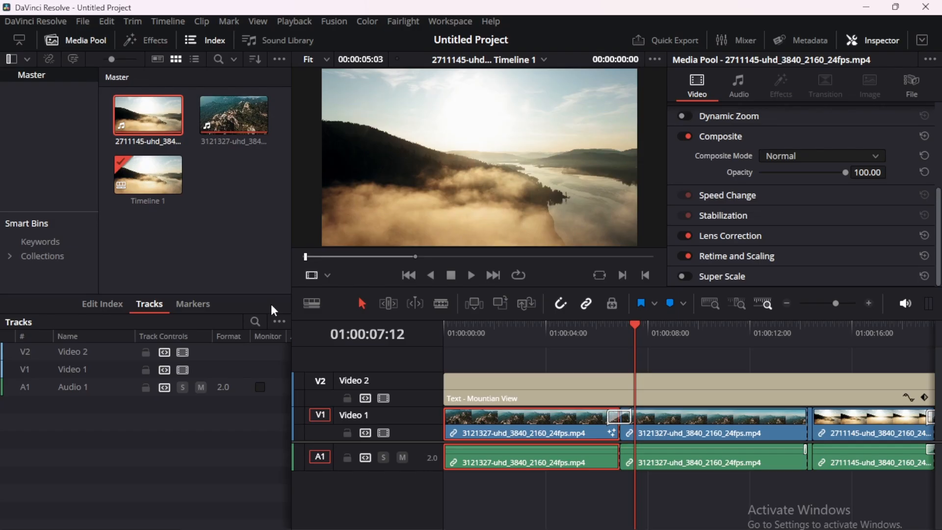
key(ctrl+i)
scroll(284, 196, down, 3)
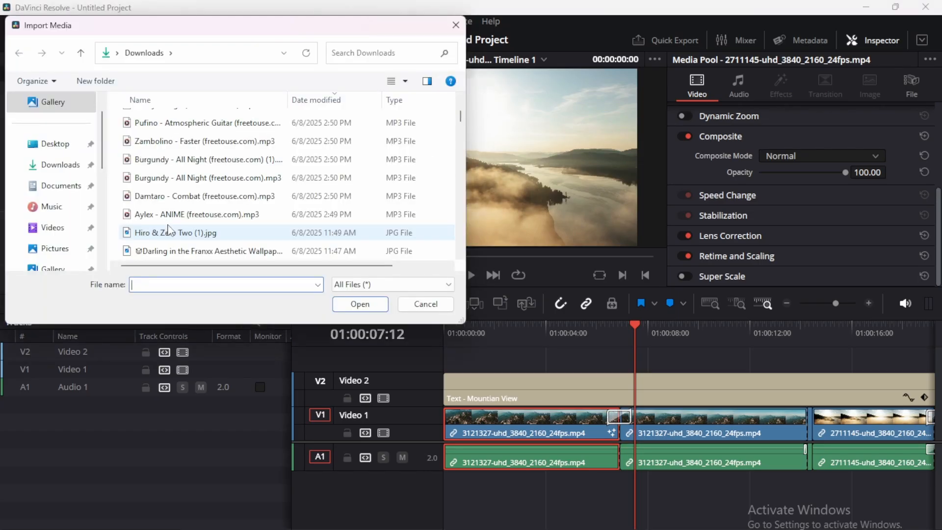
click(339, 232)
click(359, 303)
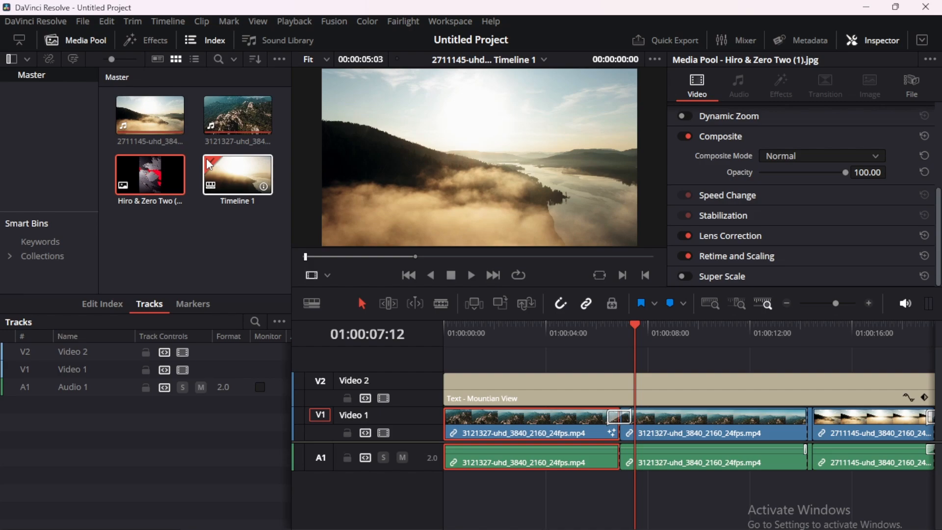
- Place the Hiro & Zero Two (1).jpg image on Video 1 against the last 2711145 clip and select it, with the playhead at 01:00:30:11
drag(209, 164, 841, 435)
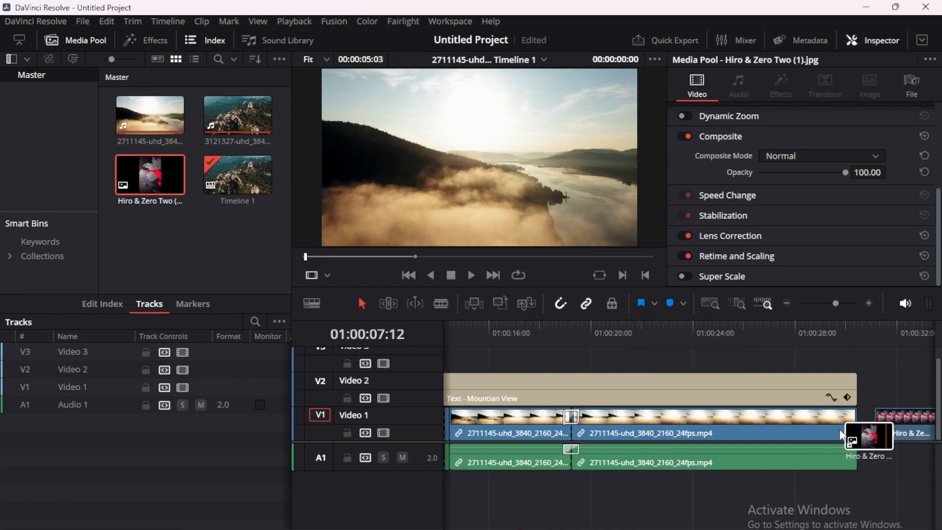
drag(841, 435, 843, 435)
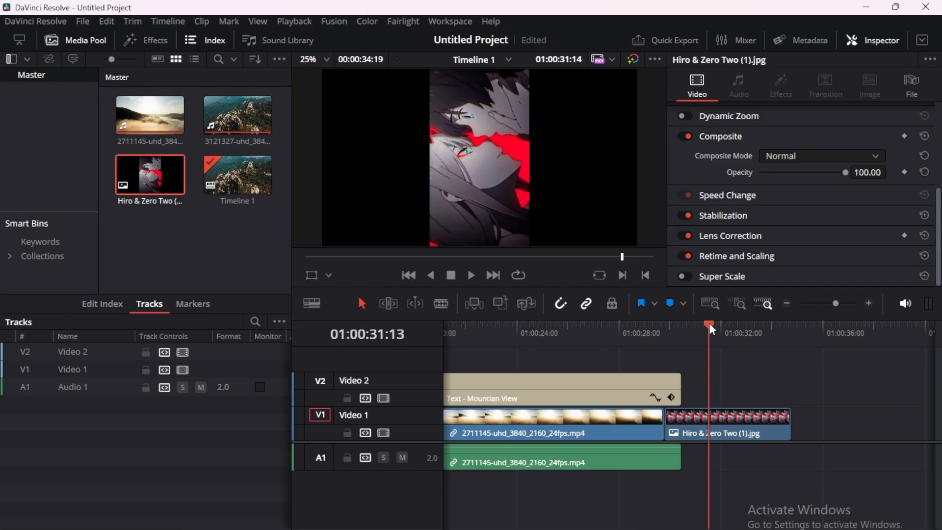
drag(708, 324, 682, 328)
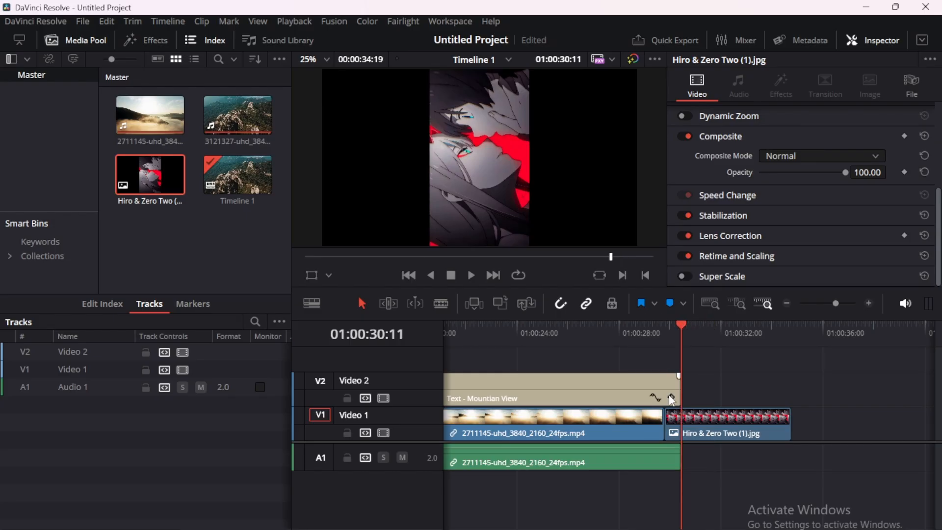
mouse_move(679, 328)
mouse_down()
mouse_move(667, 325)
mouse_move(679, 336)
mouse_up()
click(676, 426)
double_click(155, 177)
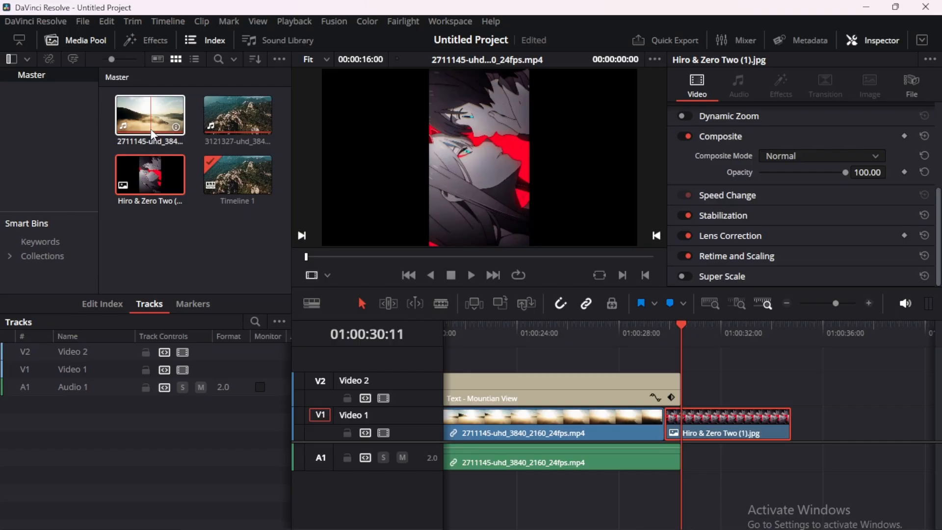
- Look through the dissolve and iris video transitions in the effects library
click(126, 42)
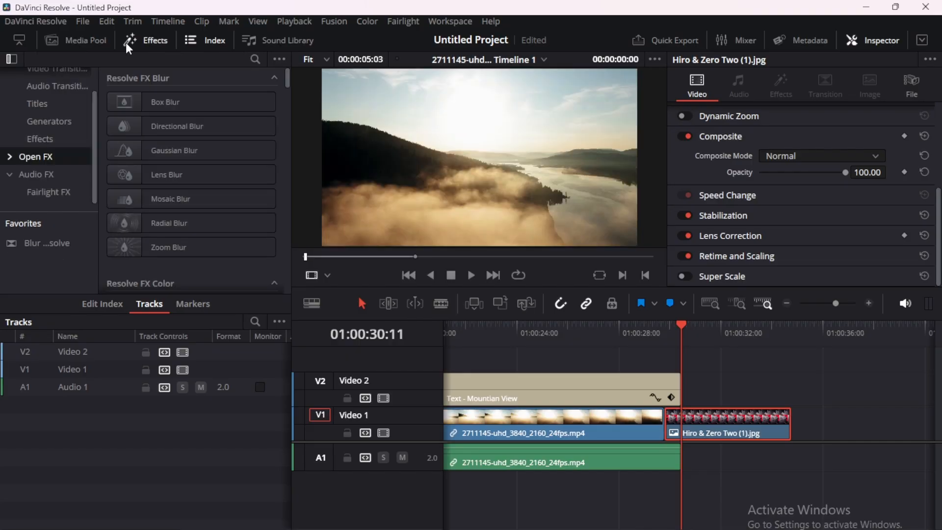
scroll(52, 132, up, 1)
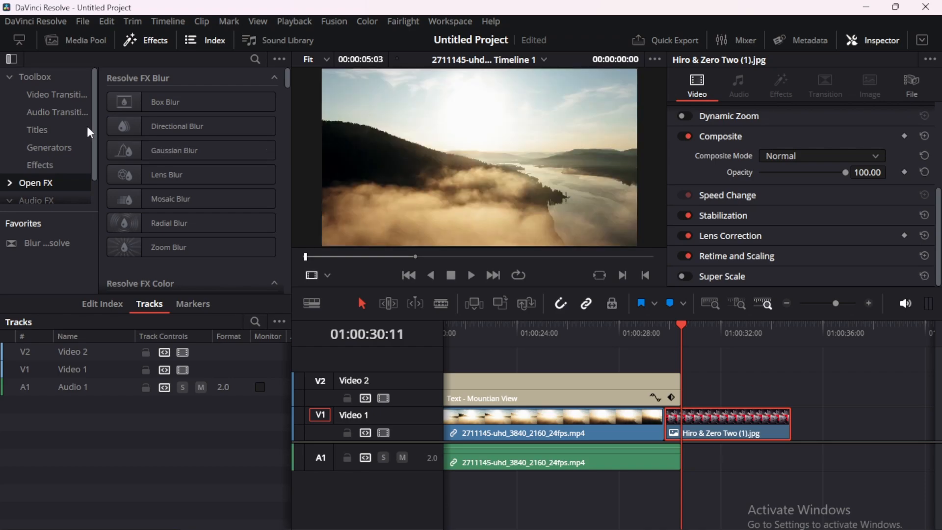
click(56, 99)
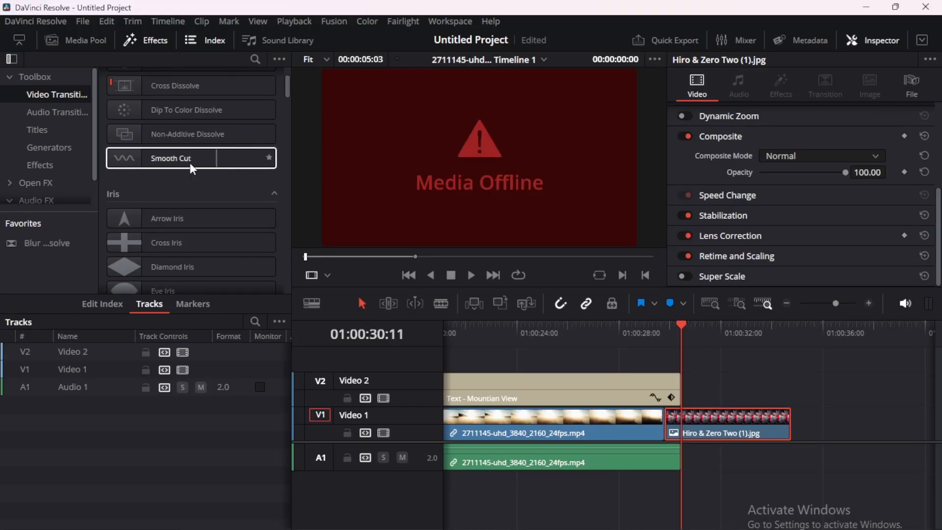
scroll(180, 169, down, 4)
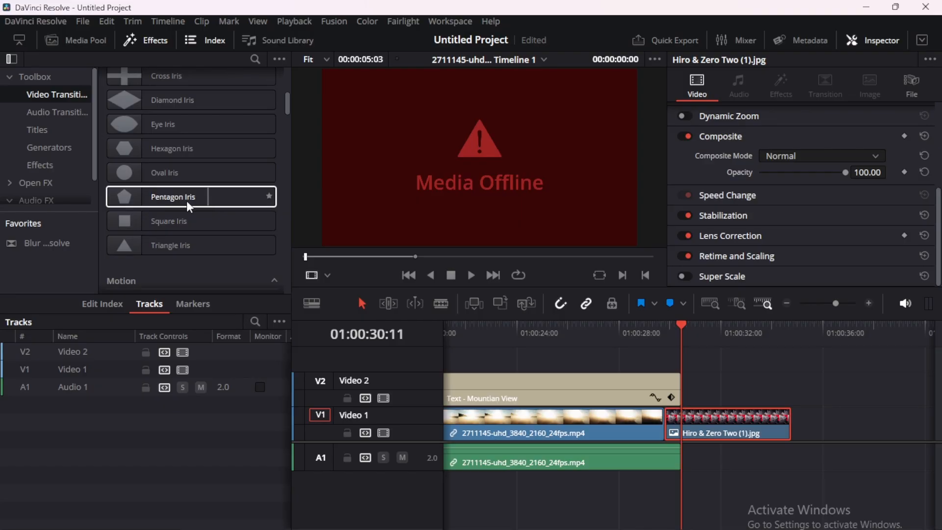
scroll(162, 186, up, 4)
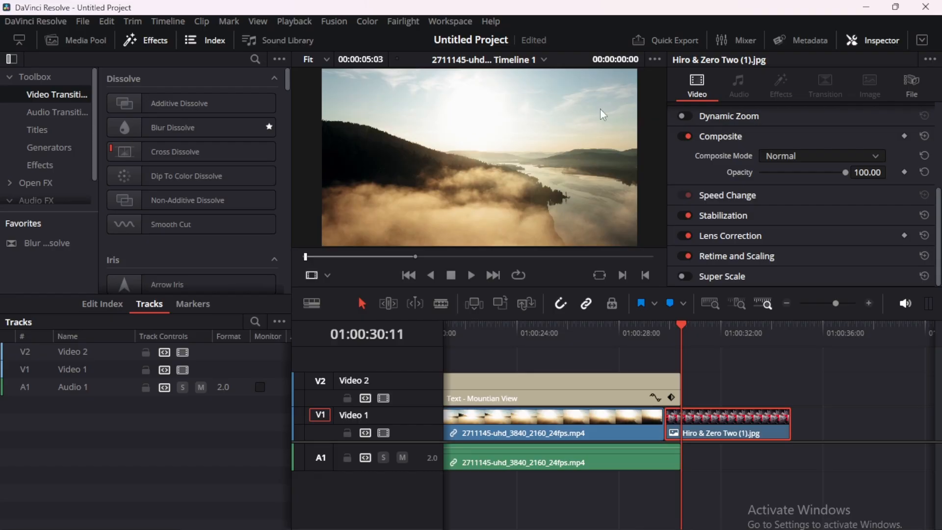
- Hide the Inspector and the effects category list, and switch back to the media pool
click(871, 33)
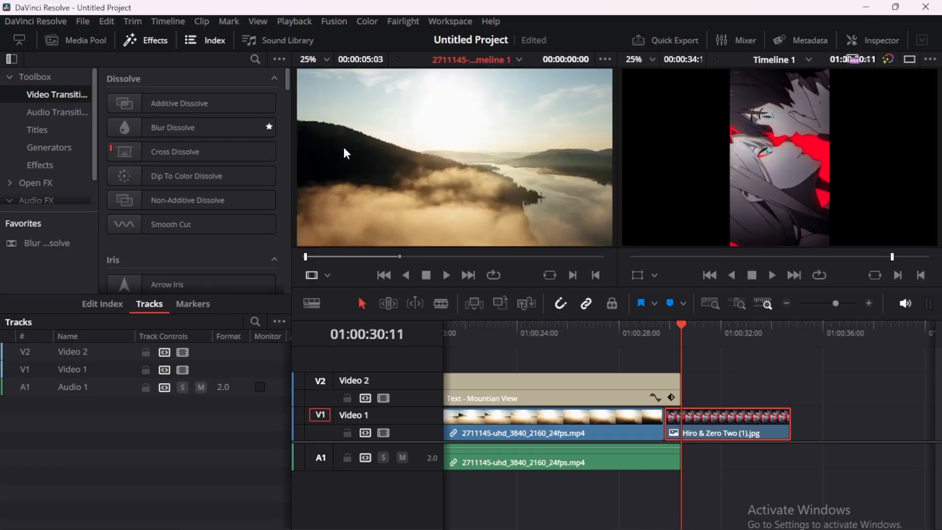
click(11, 58)
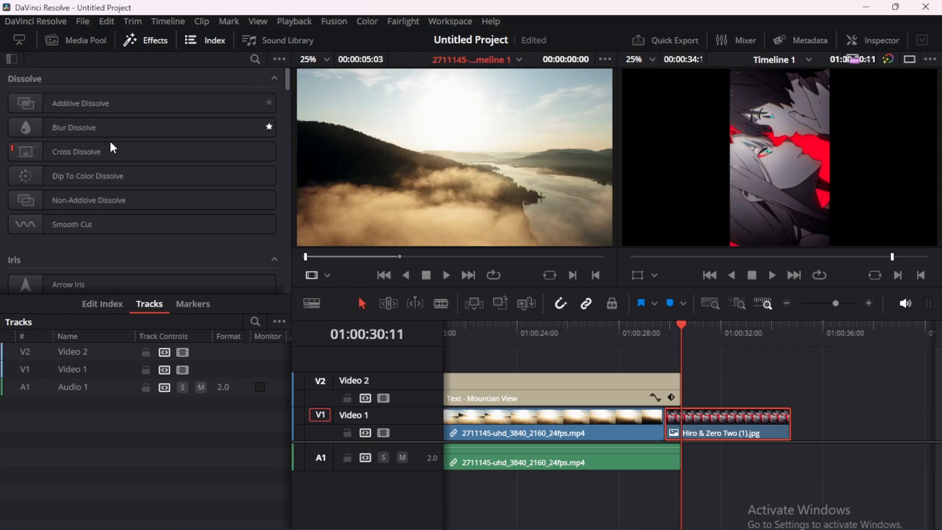
click(54, 41)
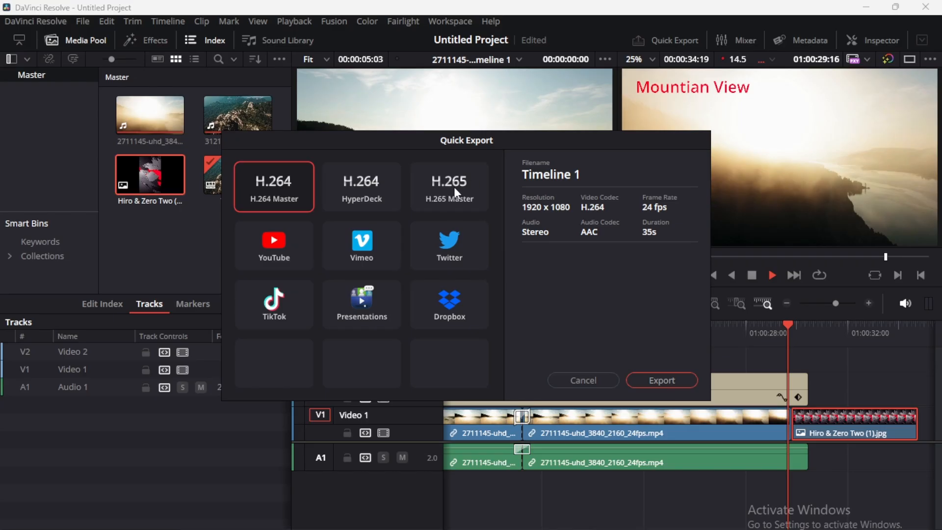
- Review the H.264 HyperDeck and H.265 Master quick export presets, and leave without exporting
click(667, 43)
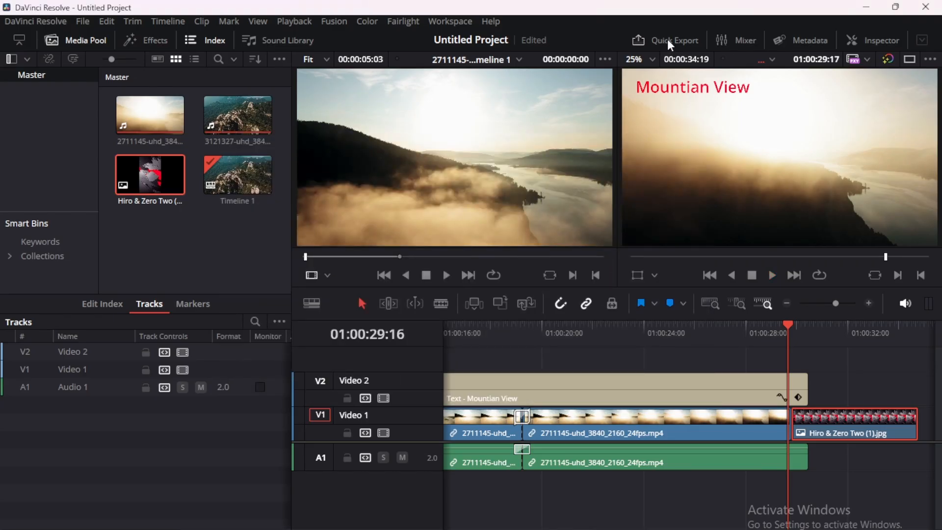
click(667, 40)
click(390, 186)
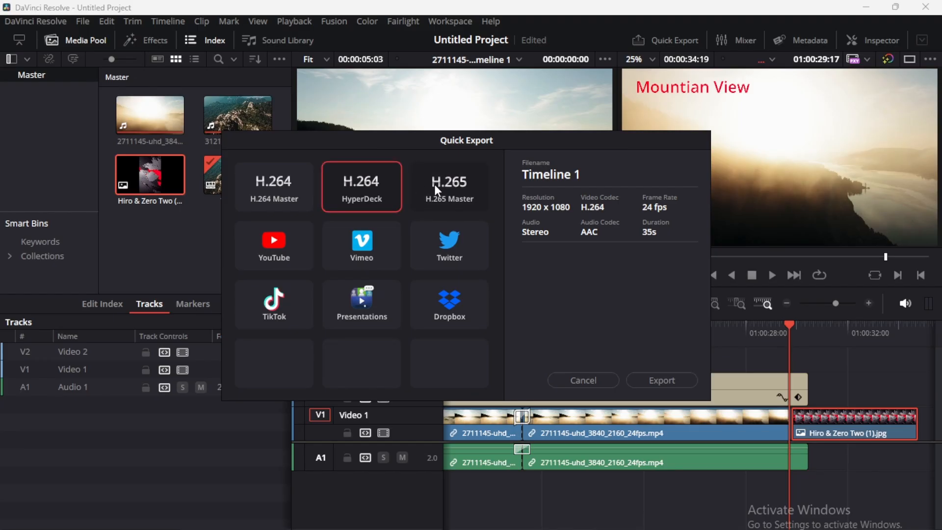
click(444, 185)
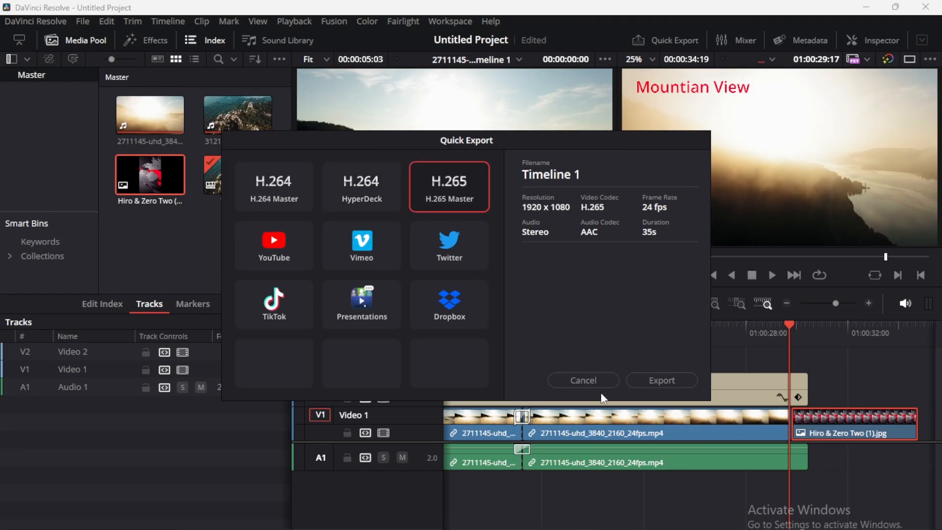
click(584, 381)
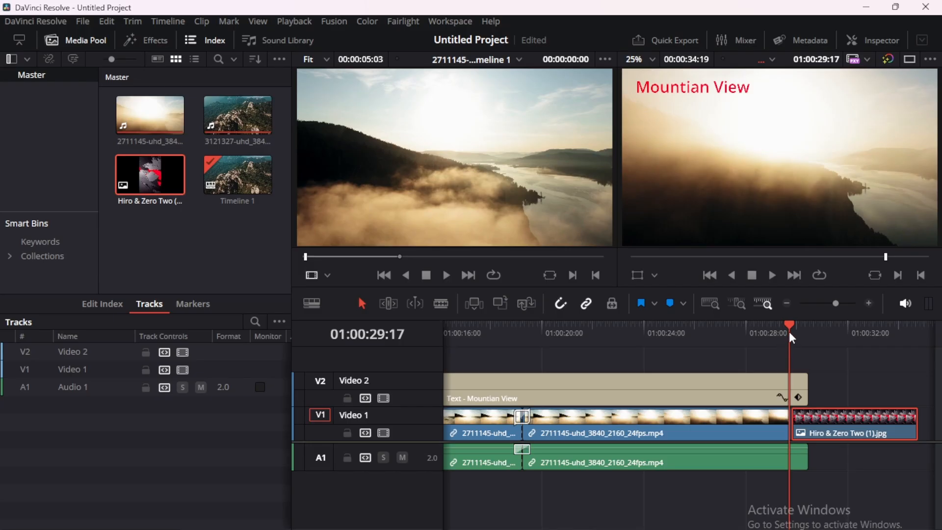
- Move the playhead back to 01:00:00:17, and view the sound library before returning to the media pool
drag(789, 332, 461, 332)
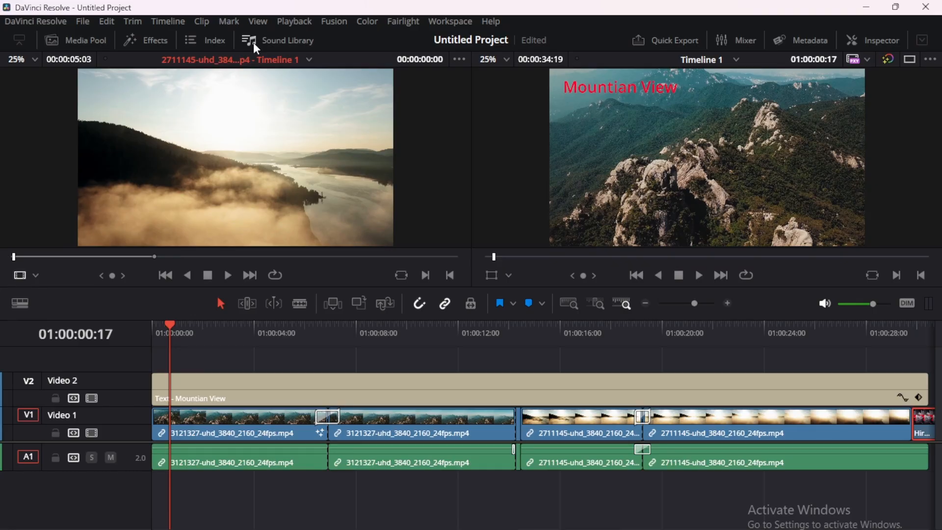
click(254, 44)
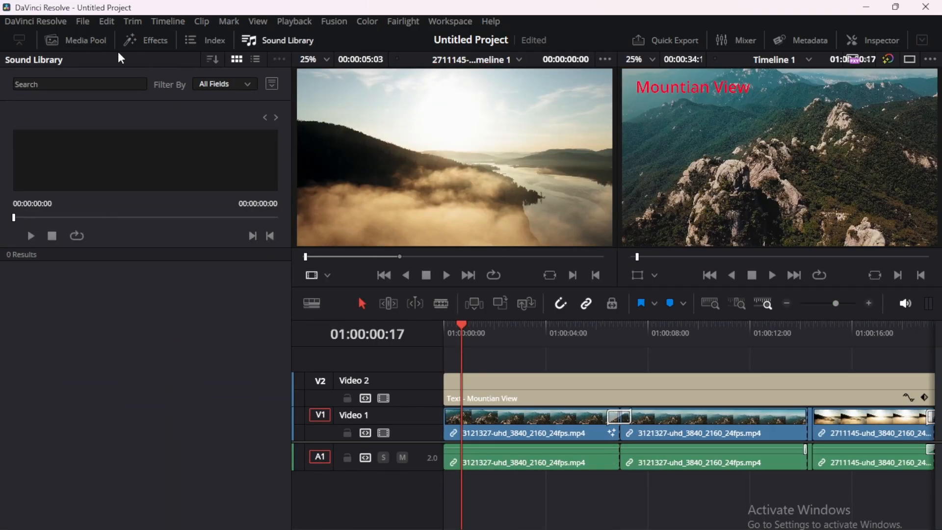
click(86, 41)
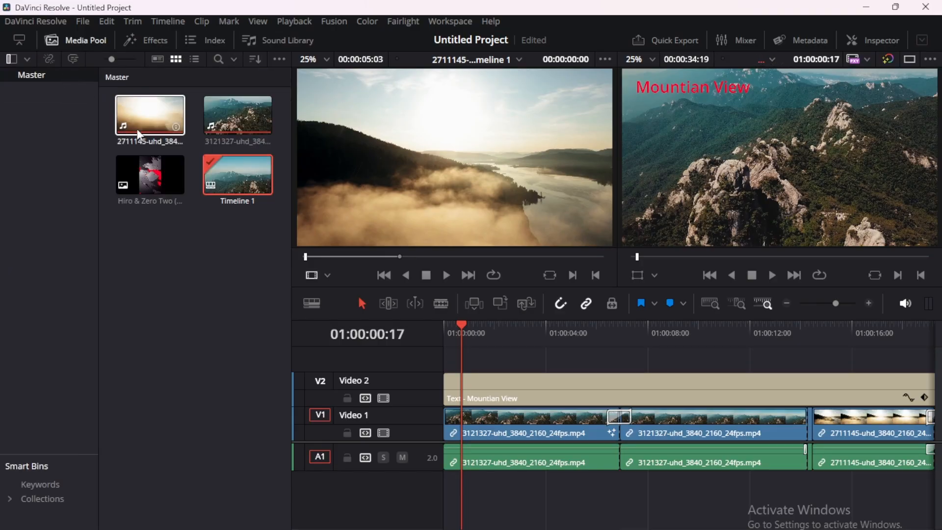
click(481, 174)
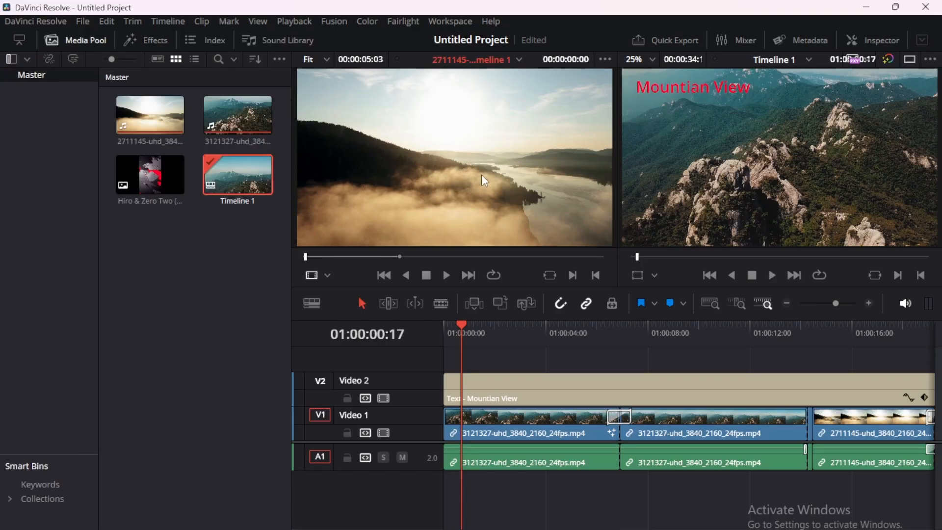